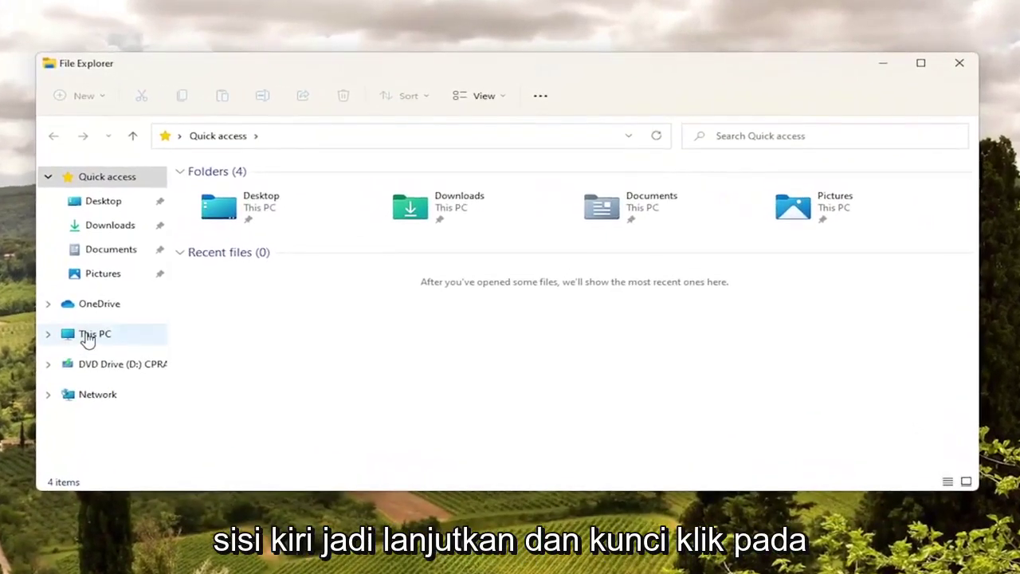
Browse from This PC to Local Disk (C:) > Users > Computer User.
{"action": "left_click", "coordinate": [87, 340]}
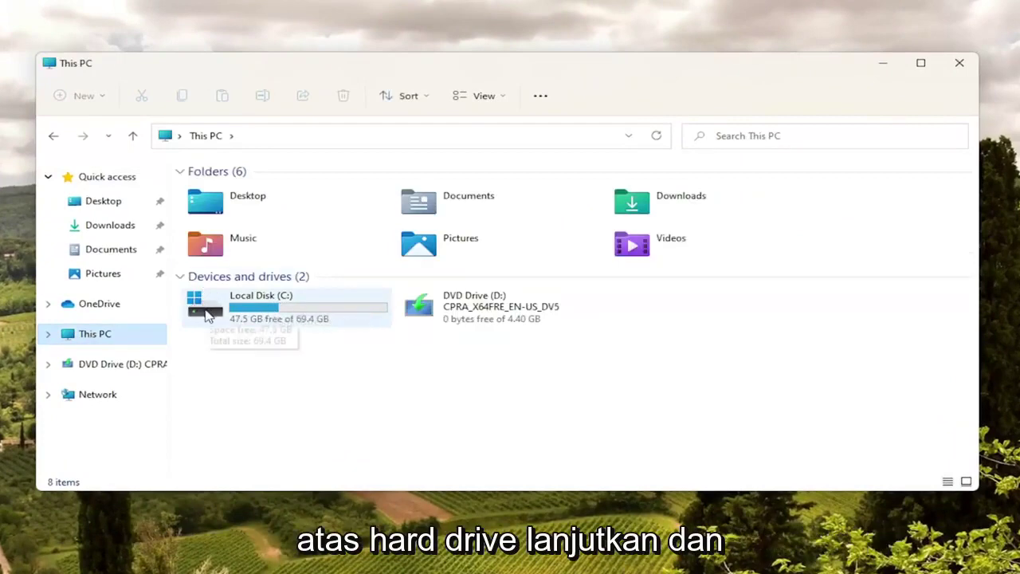
{"action": "double_click", "coordinate": [330, 318]}
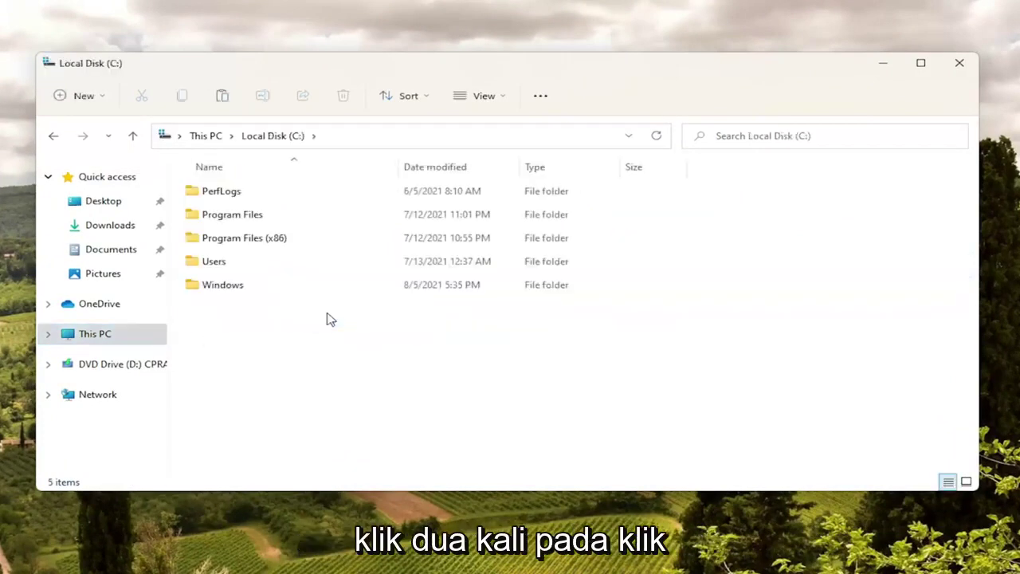
{"action": "double_click", "coordinate": [215, 263]}
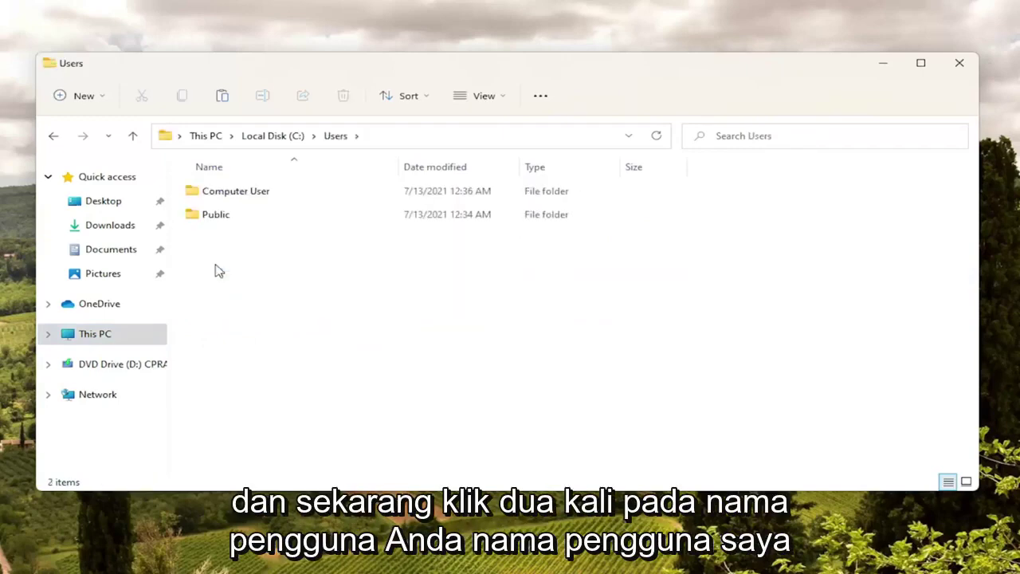
{"action": "double_click", "coordinate": [252, 199]}
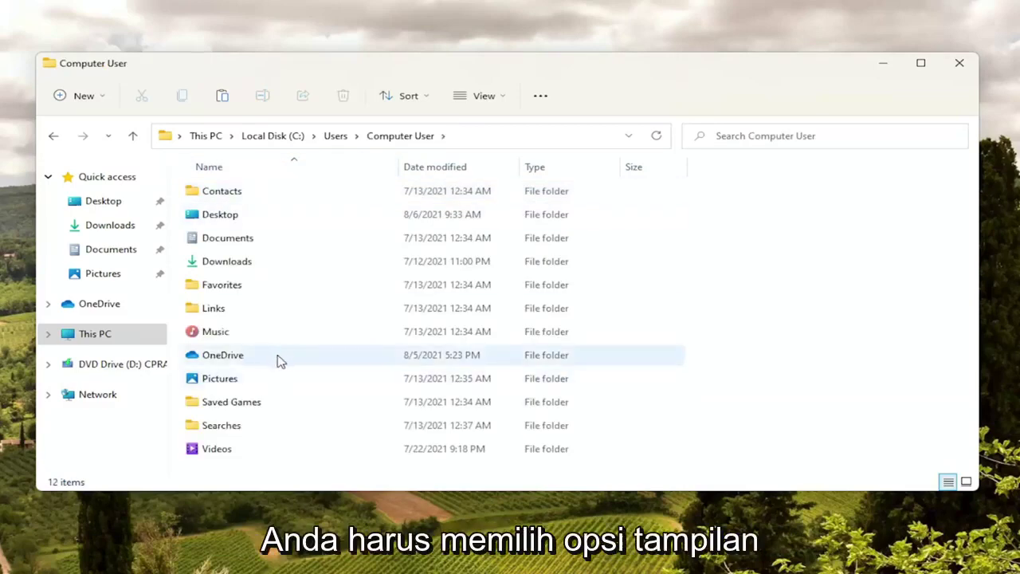
Turn on Hidden items from the View > Show menu.
{"action": "left_click", "coordinate": [484, 96]}
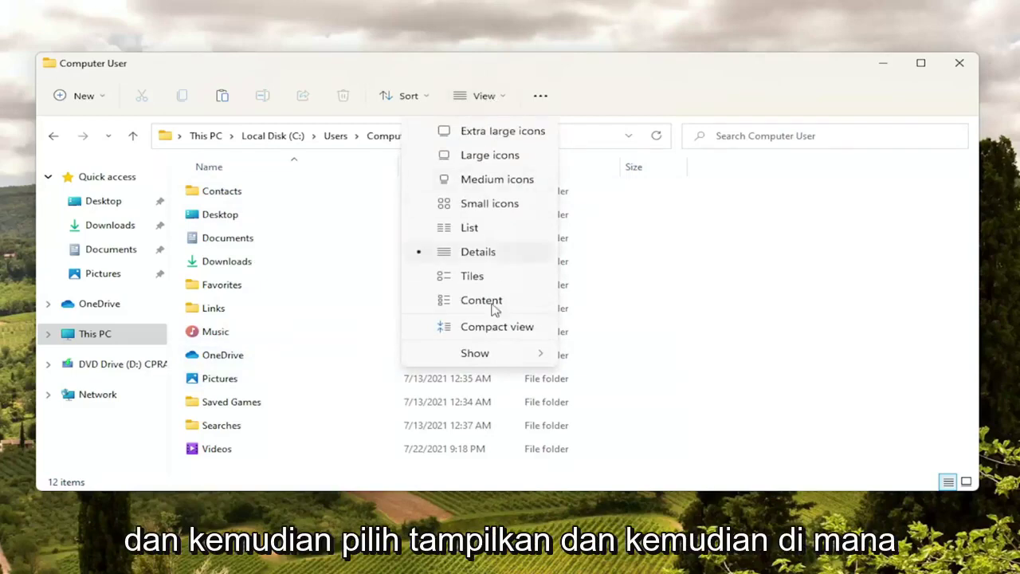
{"action": "mouse_move", "coordinate": [490, 354]}
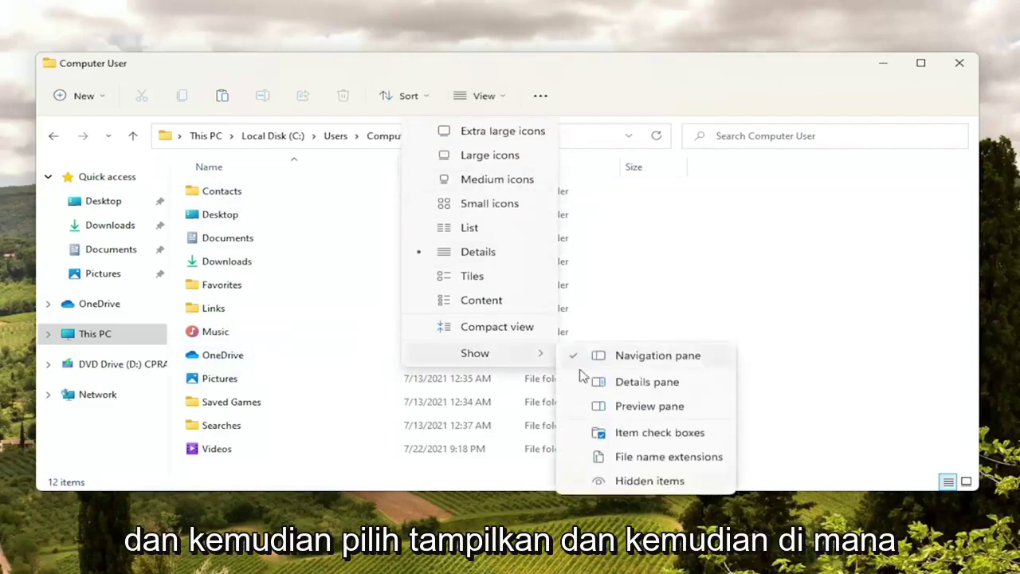
{"action": "left_click", "coordinate": [617, 482]}
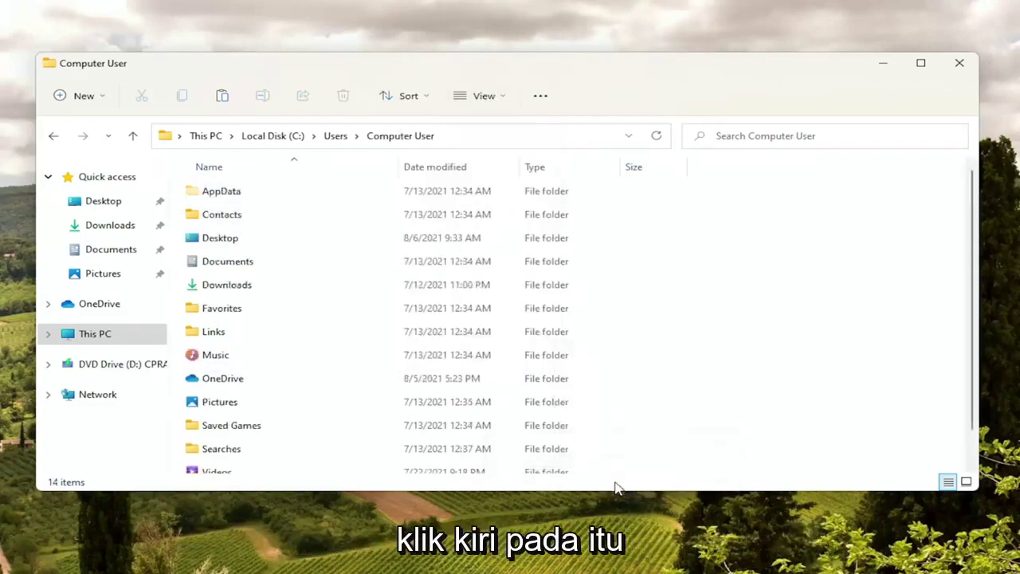
Open the now-visible AppData folder, then Local > Packages.
{"action": "left_click", "coordinate": [213, 194]}
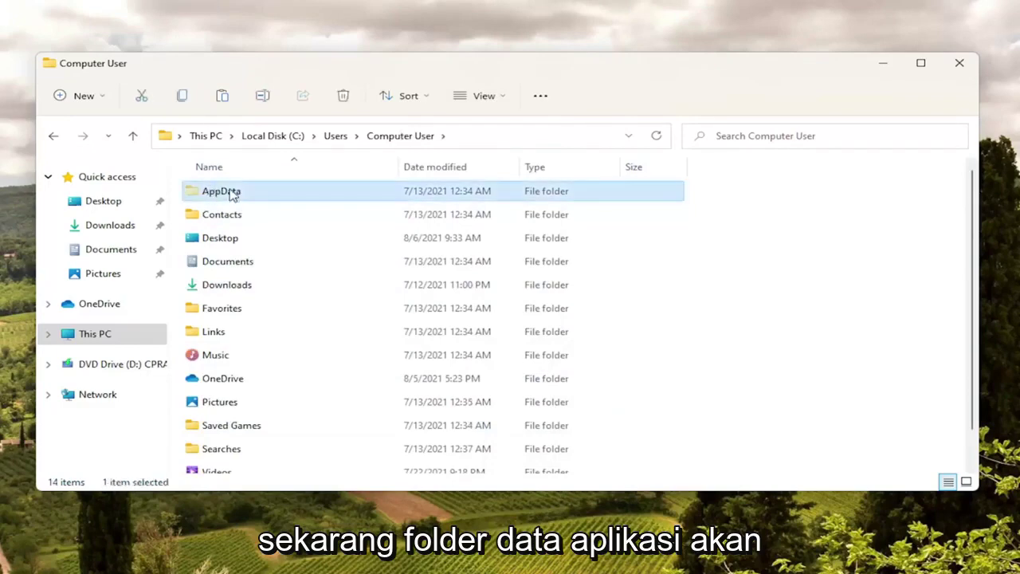
{"action": "double_click", "coordinate": [227, 195]}
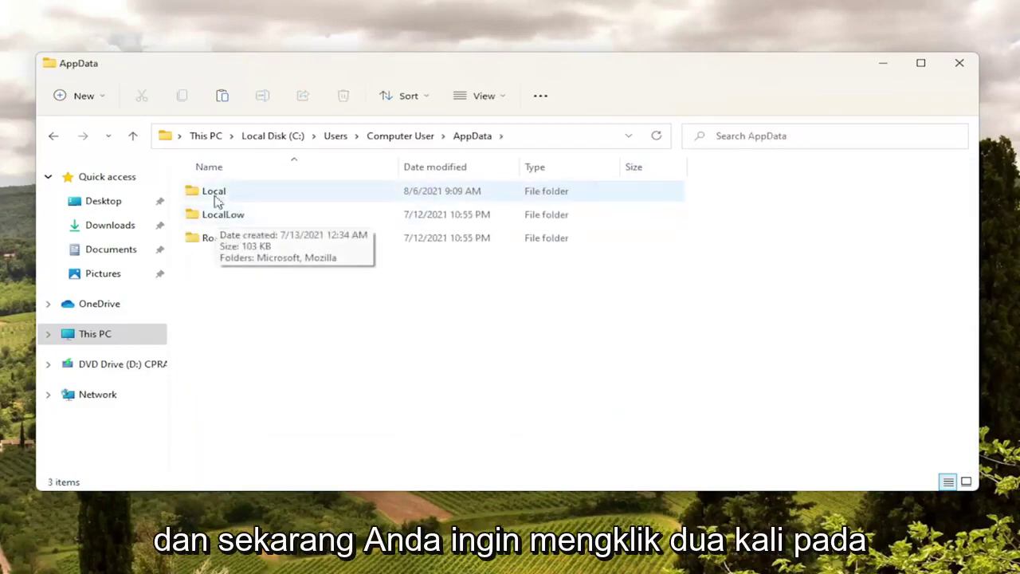
{"action": "double_click", "coordinate": [214, 193]}
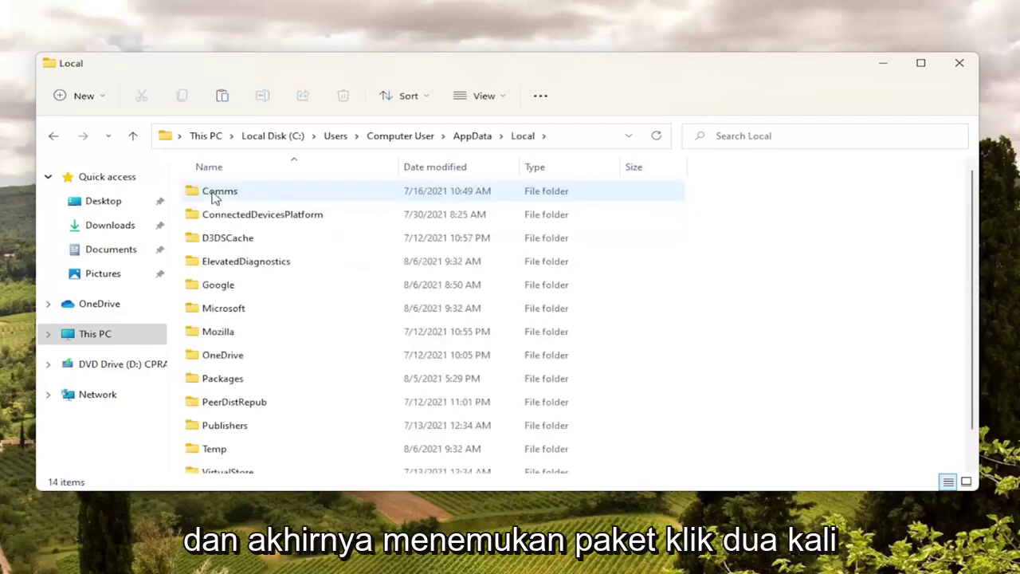
{"action": "double_click", "coordinate": [222, 379]}
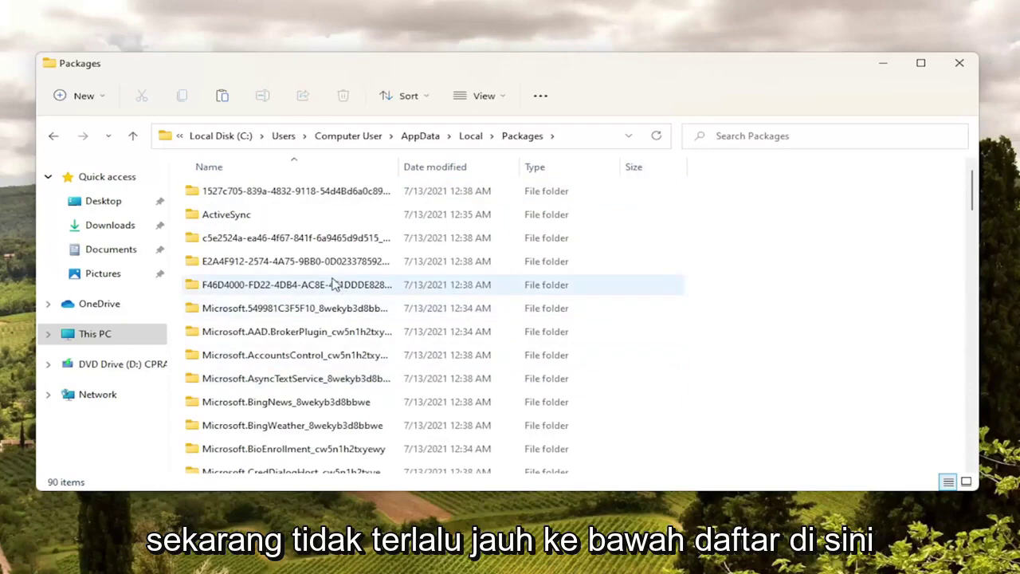
Delete the Microsoft.MicrosoftEdge_8wekyb3d8bbwe folder from Packages and close File Explorer.
{"action": "scroll", "coordinate": [327, 289], "scroll_direction": "down", "scroll_amount": 2}
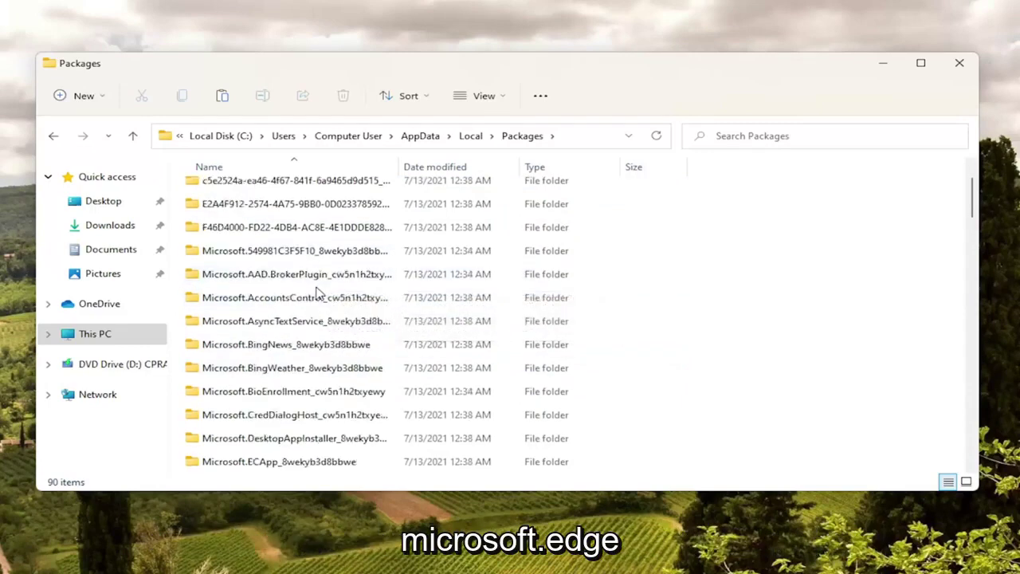
{"action": "scroll", "coordinate": [319, 318], "scroll_direction": "up", "scroll_amount": 2}
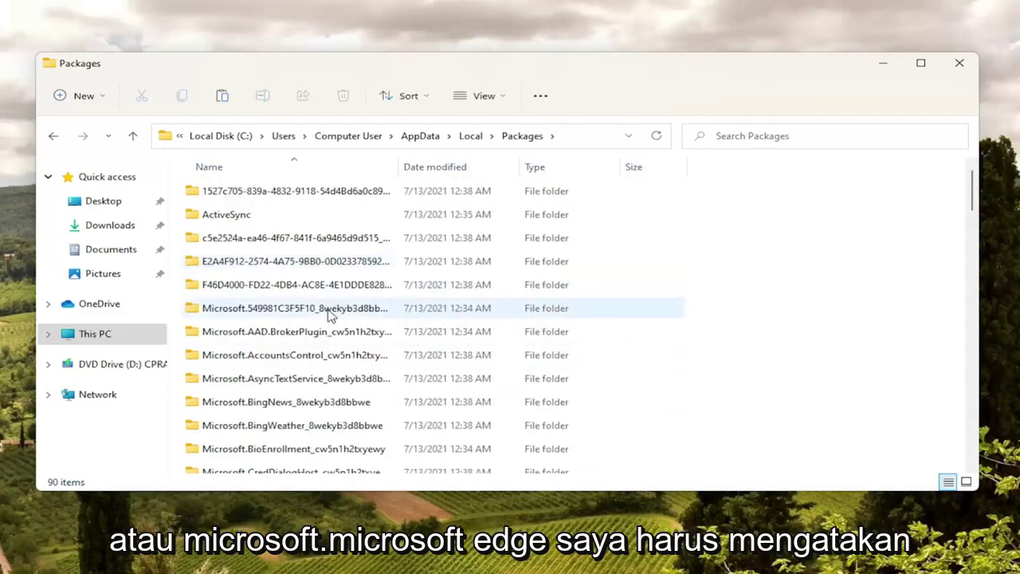
{"action": "scroll", "coordinate": [327, 322], "scroll_direction": "down", "scroll_amount": 4}
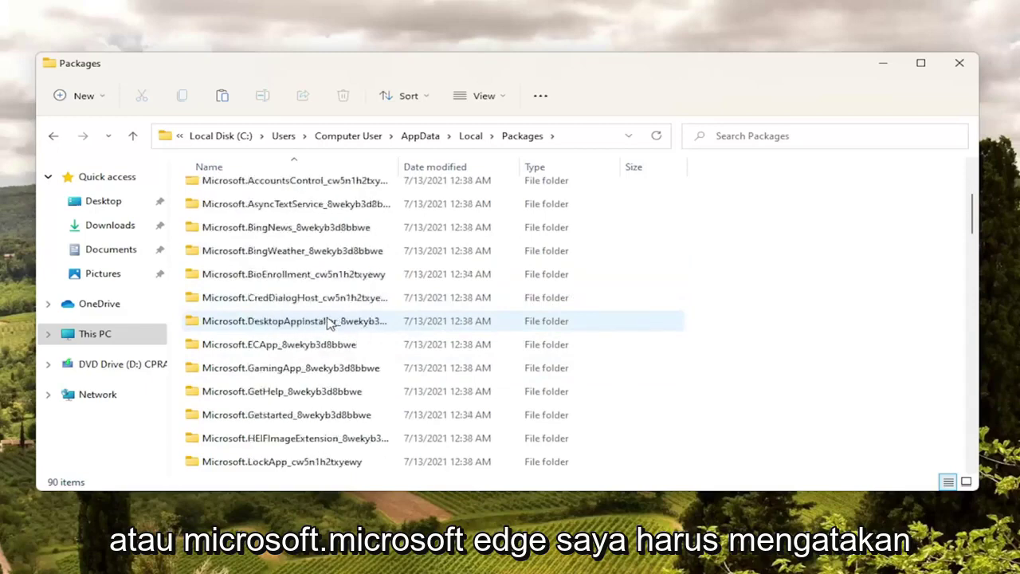
{"action": "scroll", "coordinate": [333, 321], "scroll_direction": "down", "scroll_amount": 1}
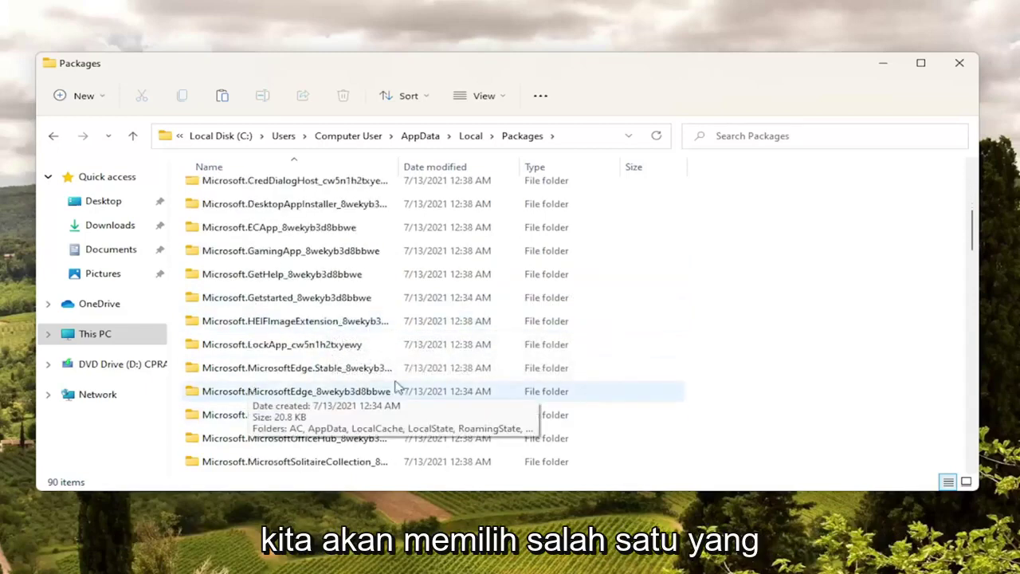
{"action": "left_click", "coordinate": [319, 396]}
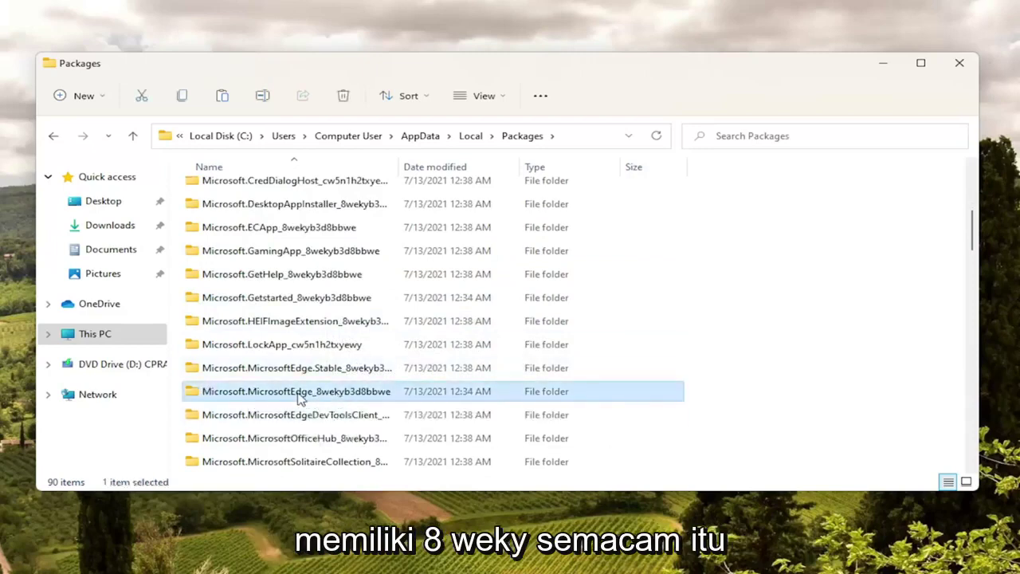
{"action": "scroll", "coordinate": [263, 430], "scroll_direction": "up", "scroll_amount": 1}
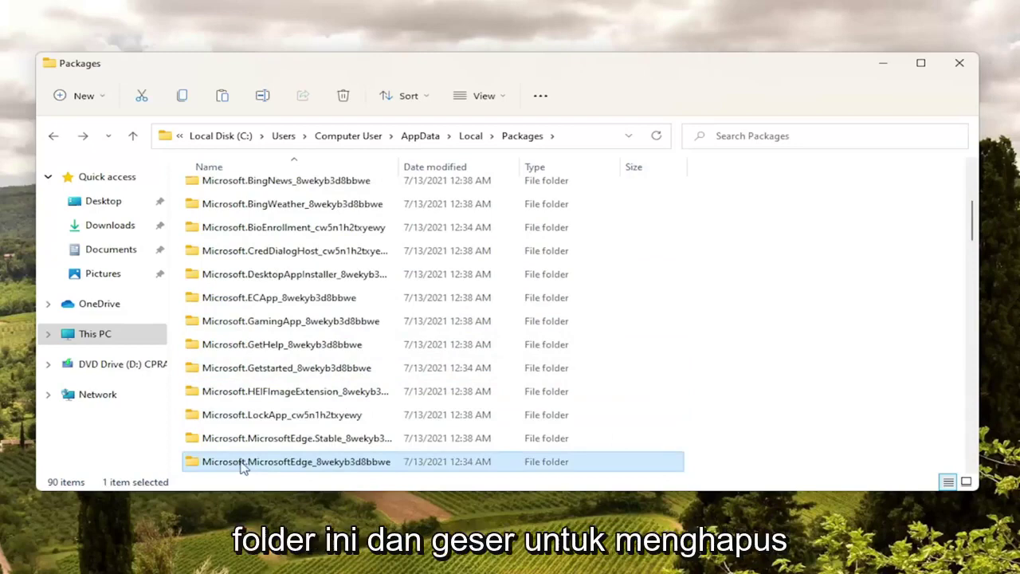
{"action": "right_click", "coordinate": [246, 465]}
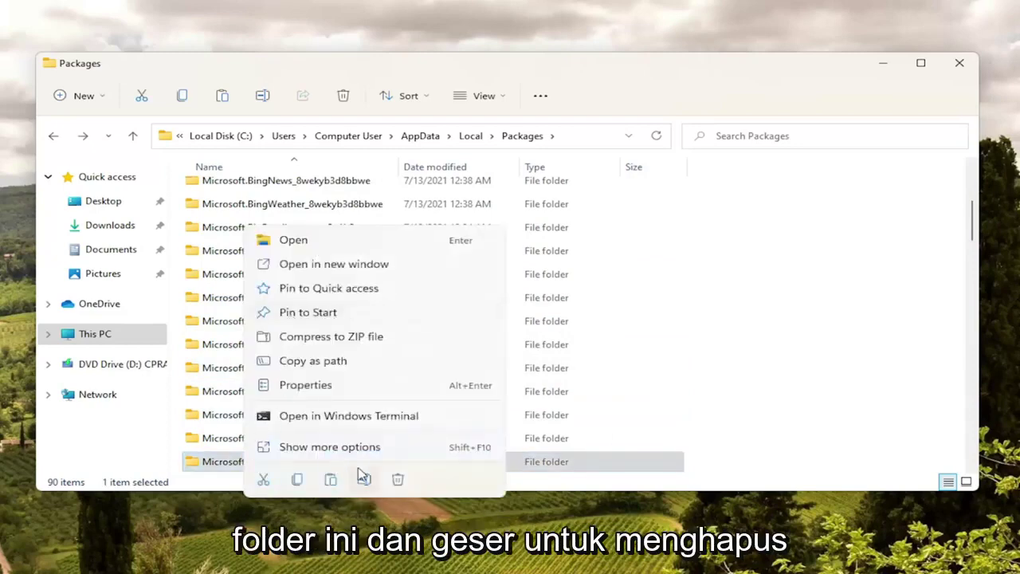
{"action": "left_click", "coordinate": [398, 480]}
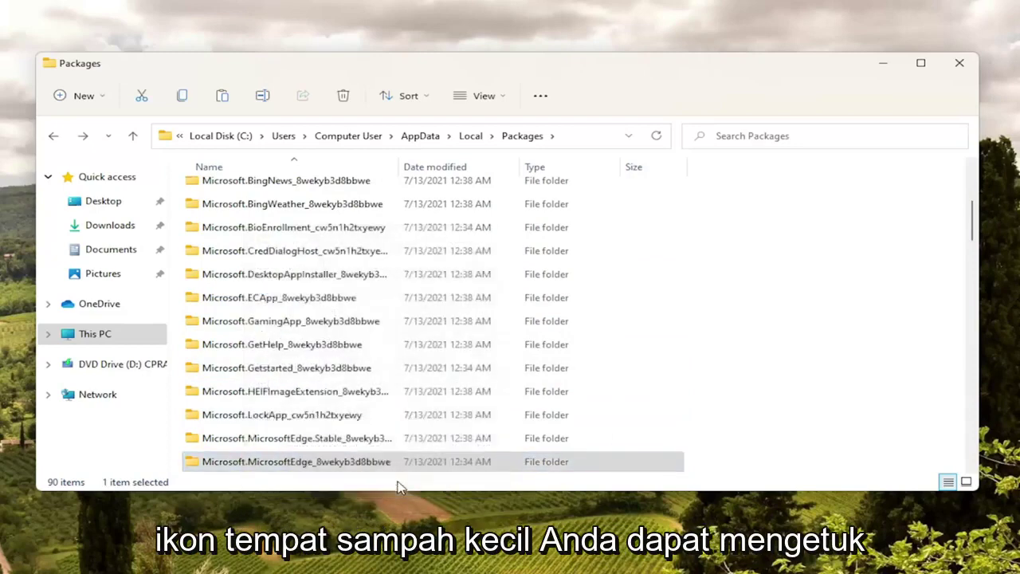
{"action": "scroll", "coordinate": [264, 423], "scroll_direction": "down", "scroll_amount": 1}
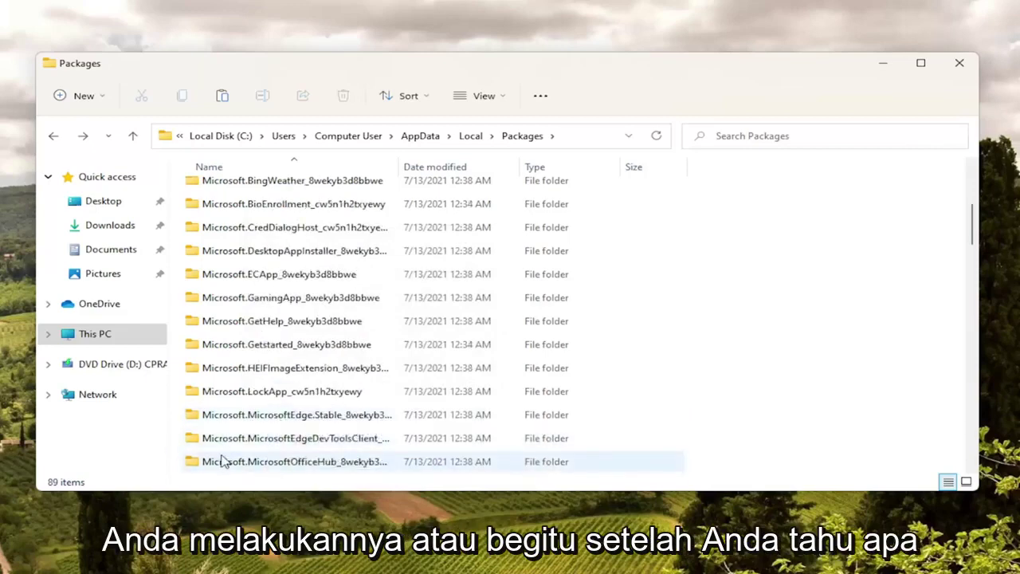
{"action": "left_click", "coordinate": [960, 63]}
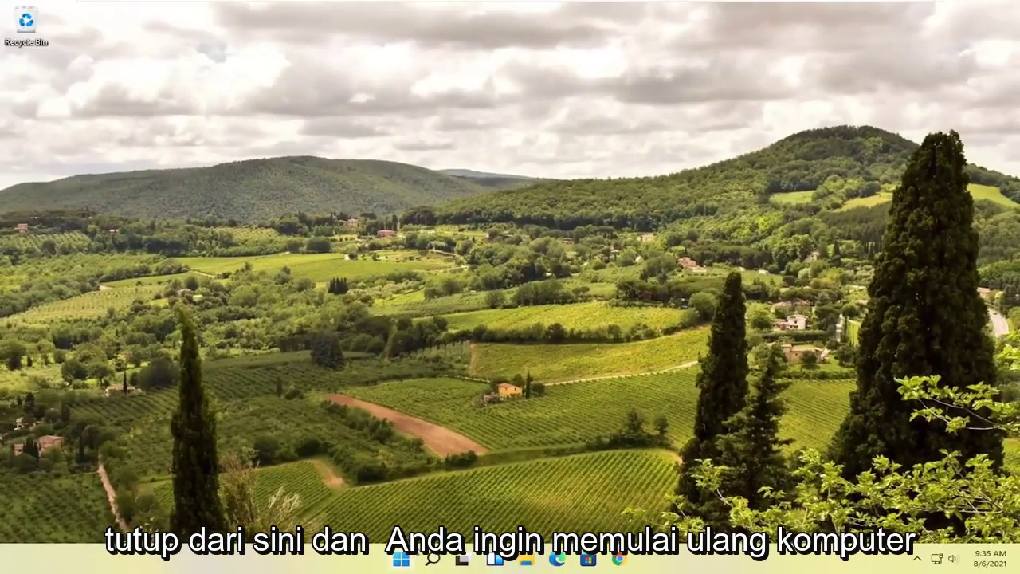
Restart the PC from the Start button's Shut down or sign out menu.
{"action": "right_click", "coordinate": [402, 560]}
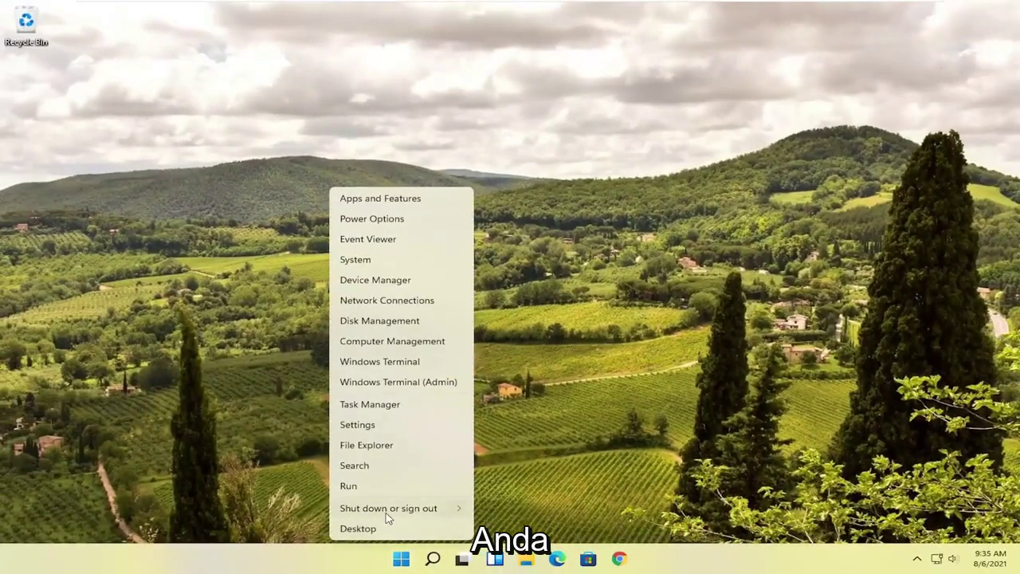
{"action": "mouse_move", "coordinate": [389, 510]}
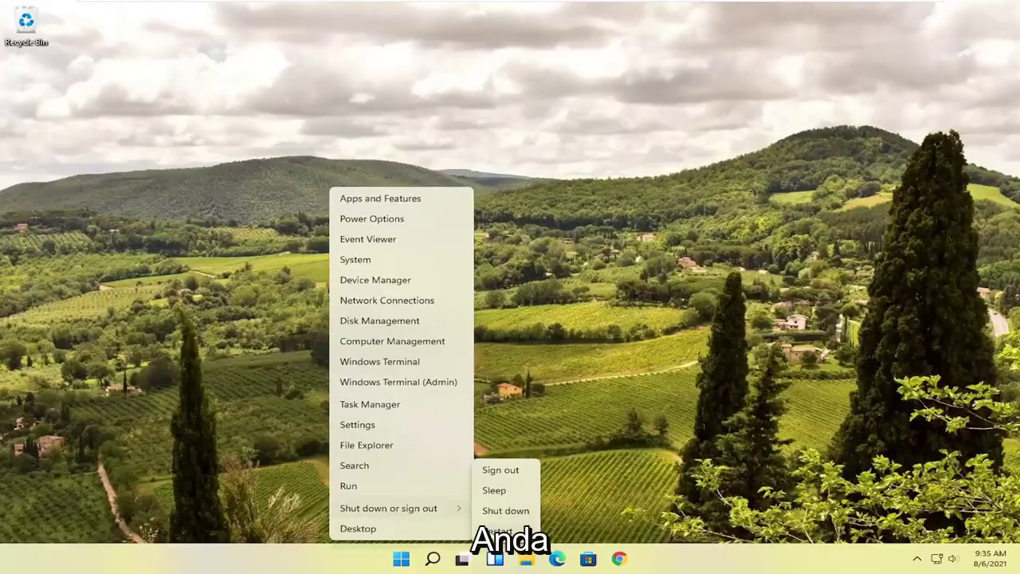
{"action": "left_click", "coordinate": [498, 531]}
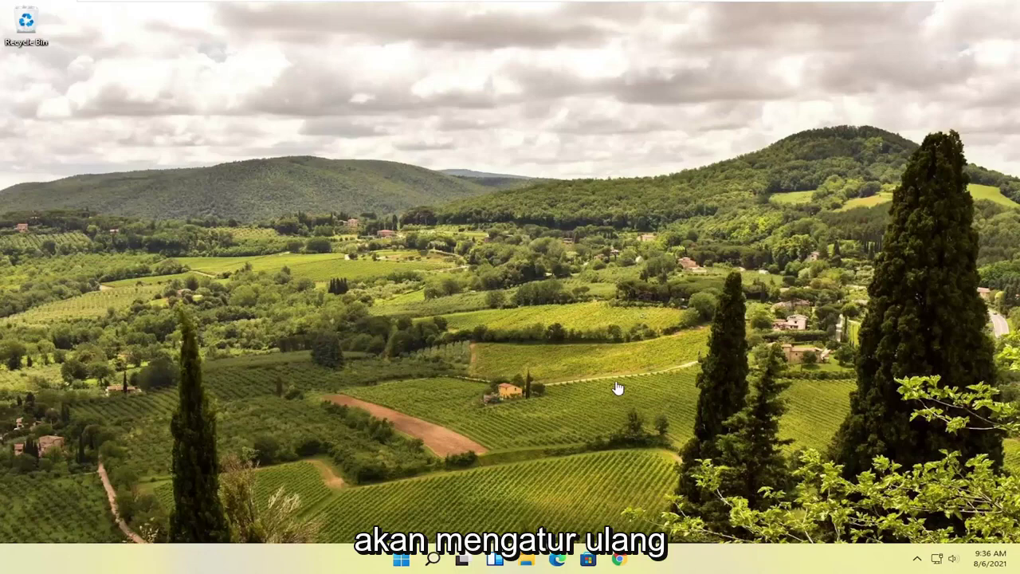
Search for powershell and run Windows PowerShell as administrator, approving UAC.
{"action": "left_click", "coordinate": [405, 559]}
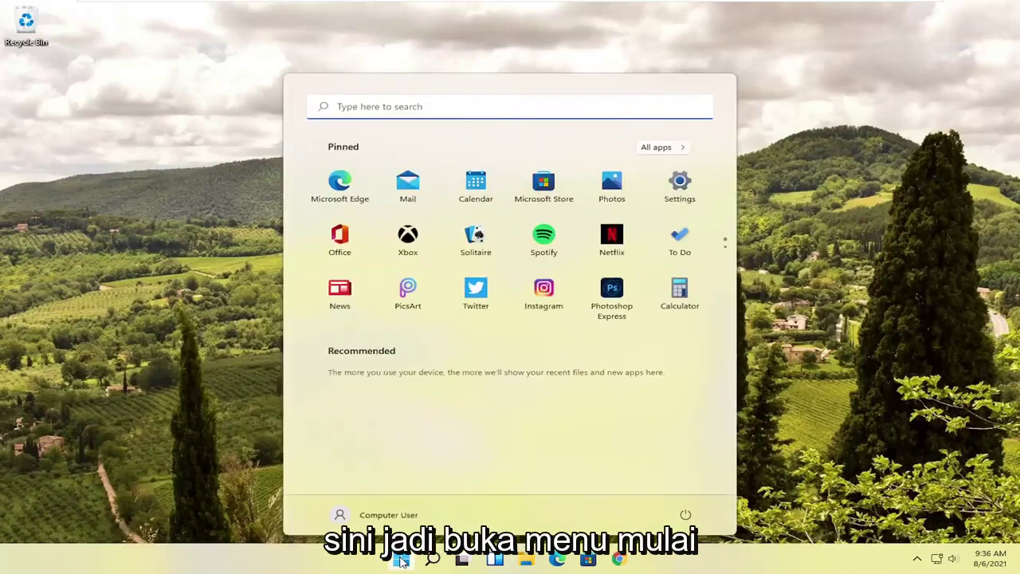
{"action": "type", "text": "powershell"}
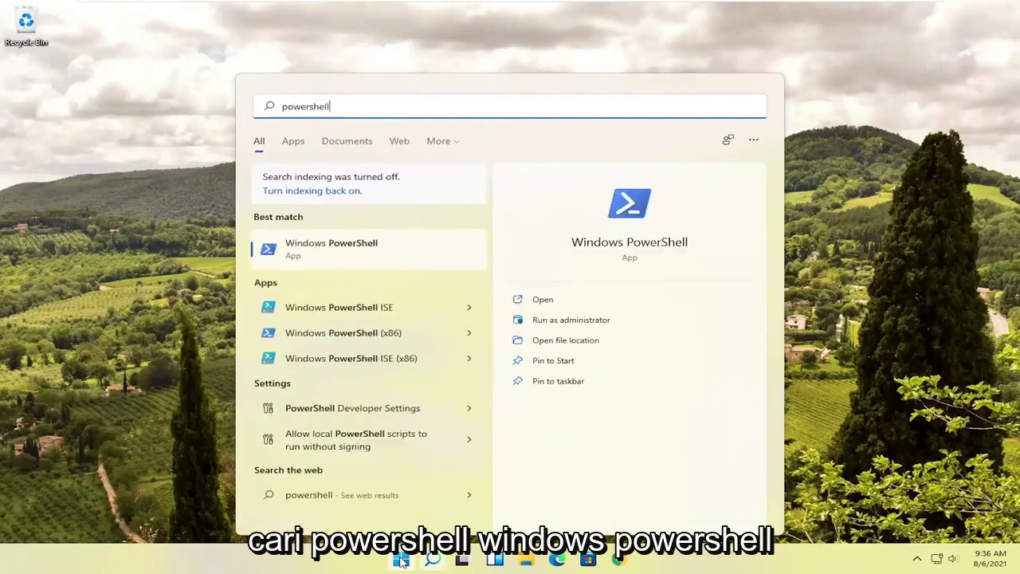
{"action": "right_click", "coordinate": [323, 252]}
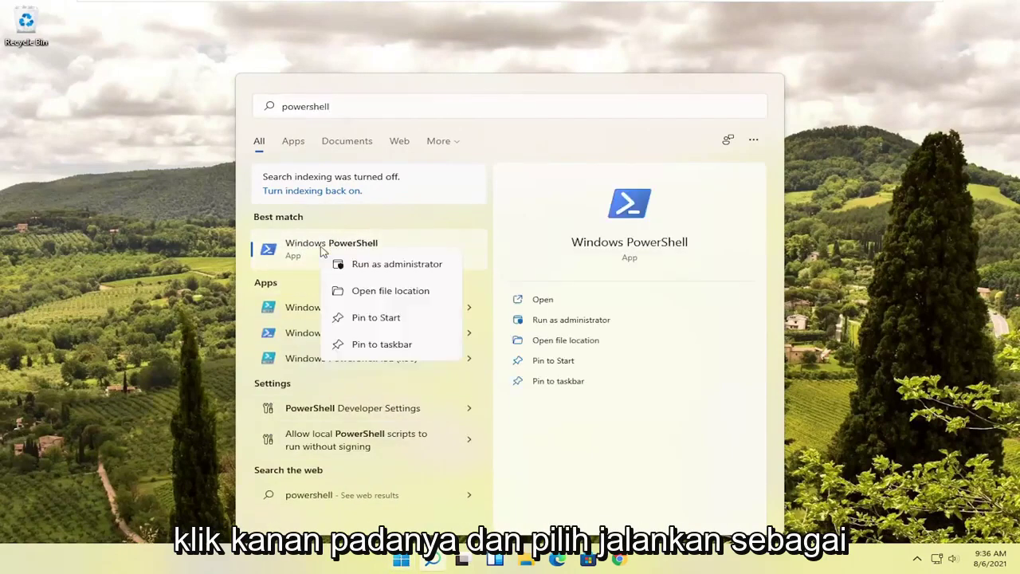
{"action": "left_click", "coordinate": [396, 267]}
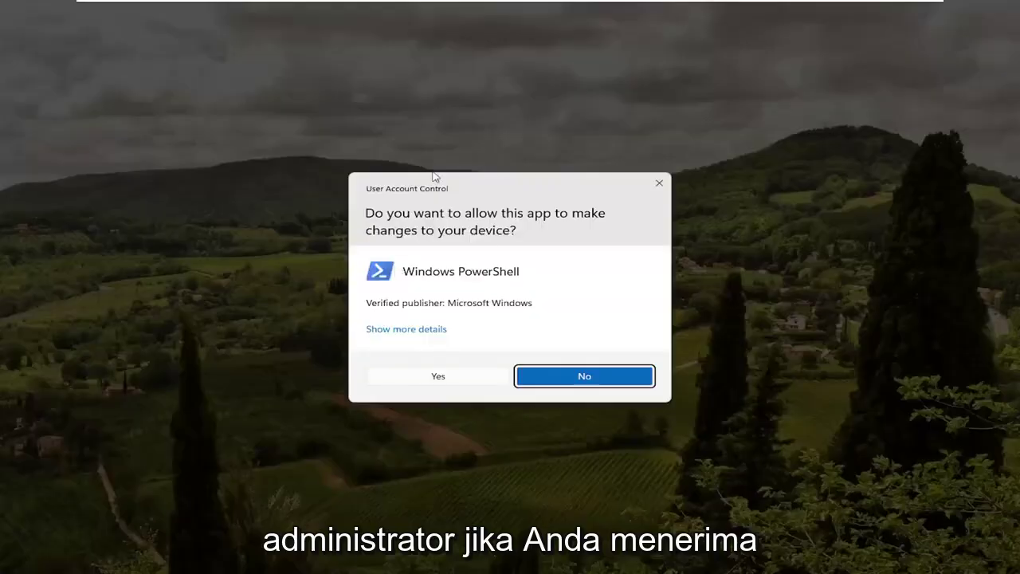
{"action": "left_click", "coordinate": [409, 376]}
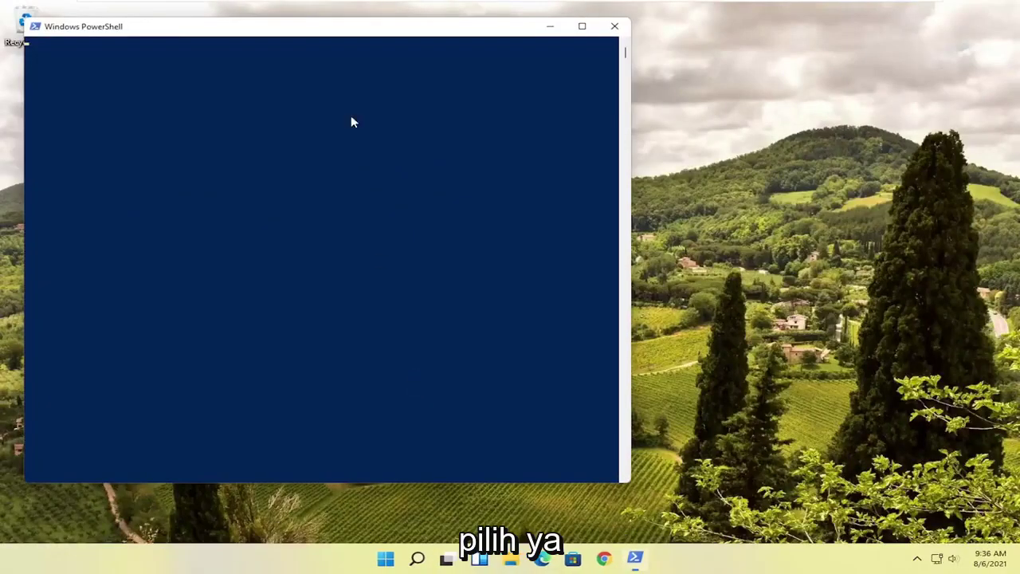
{"action": "left_click_drag", "start_coordinate": [295, 39], "coordinate": [428, 56]}
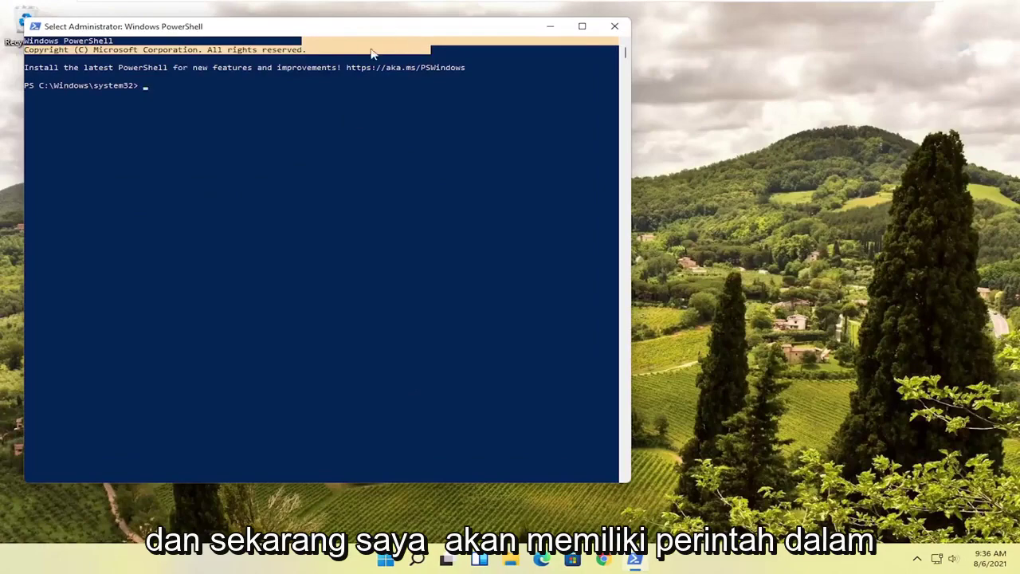
{"action": "left_click", "coordinate": [326, 67]}
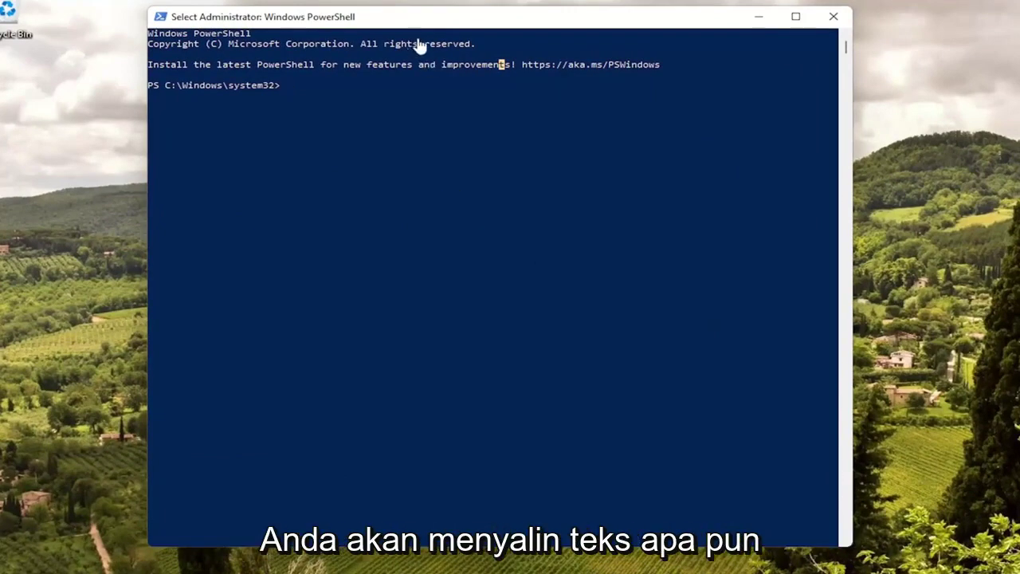
Paste and run the Get-AppXPackage Microsoft.MicrosoftEdge re-register command, then close PowerShell.
{"action": "left_click", "coordinate": [466, 33]}
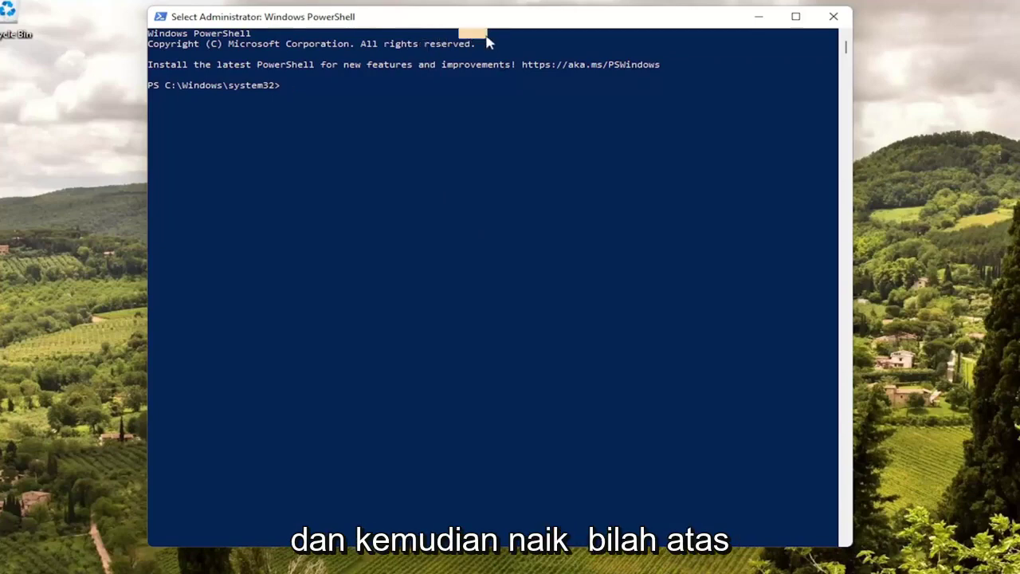
{"action": "double_click", "coordinate": [469, 21]}
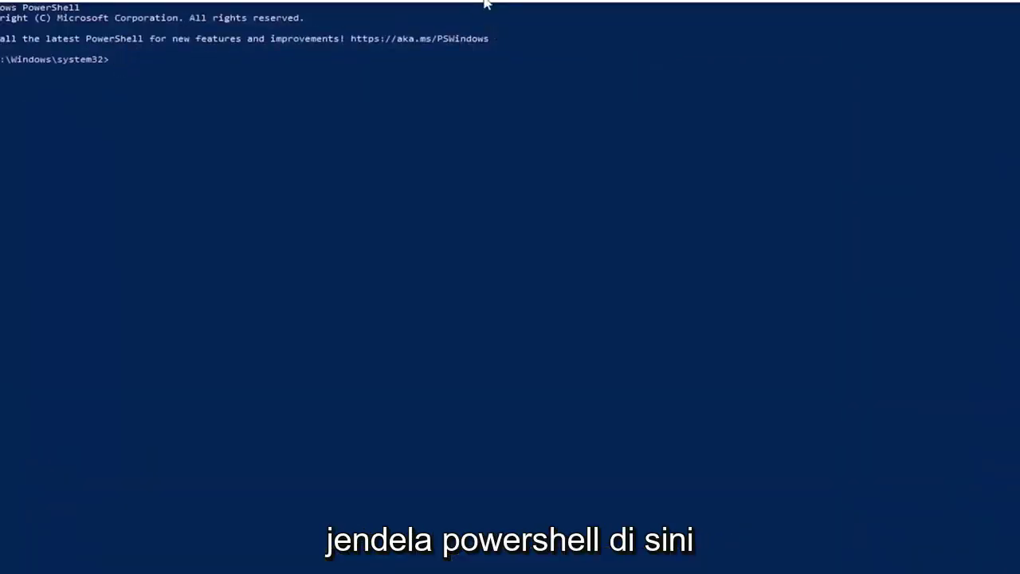
{"action": "double_click", "coordinate": [485, 2]}
{"action": "right_click", "coordinate": [504, 28]}
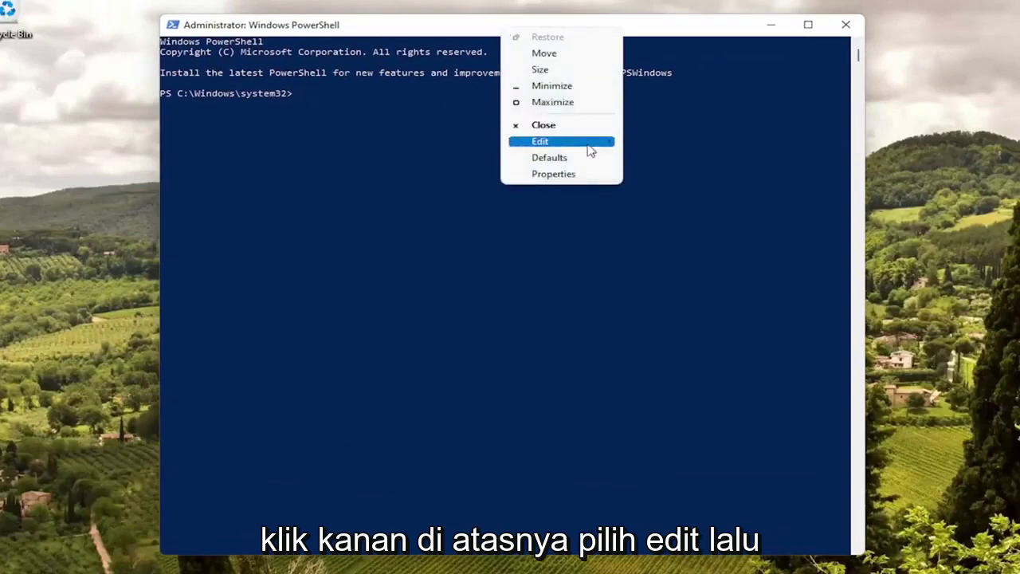
{"action": "mouse_move", "coordinate": [590, 150]}
{"action": "left_click", "coordinate": [655, 174]}
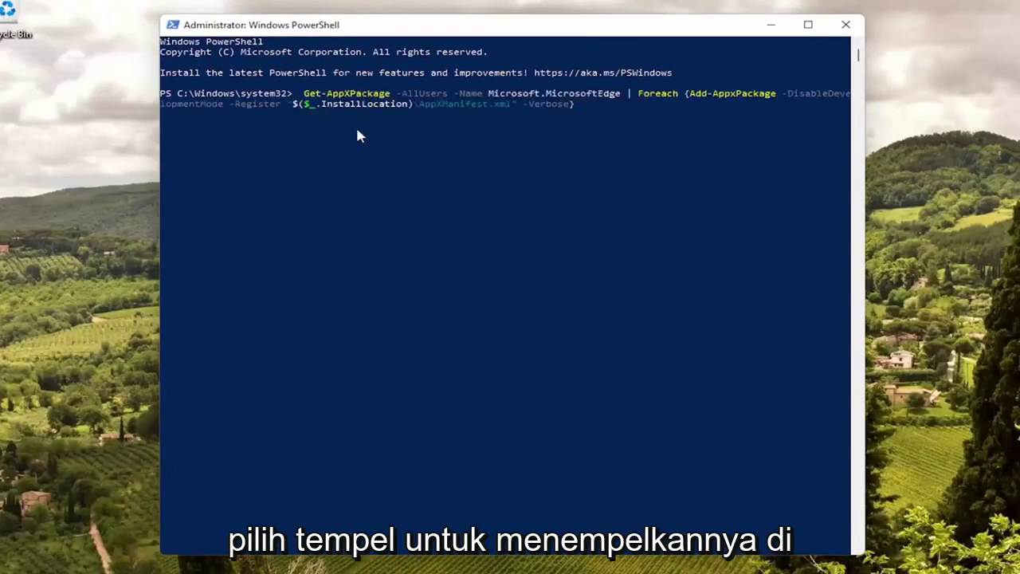
{"action": "key", "text": "Return"}
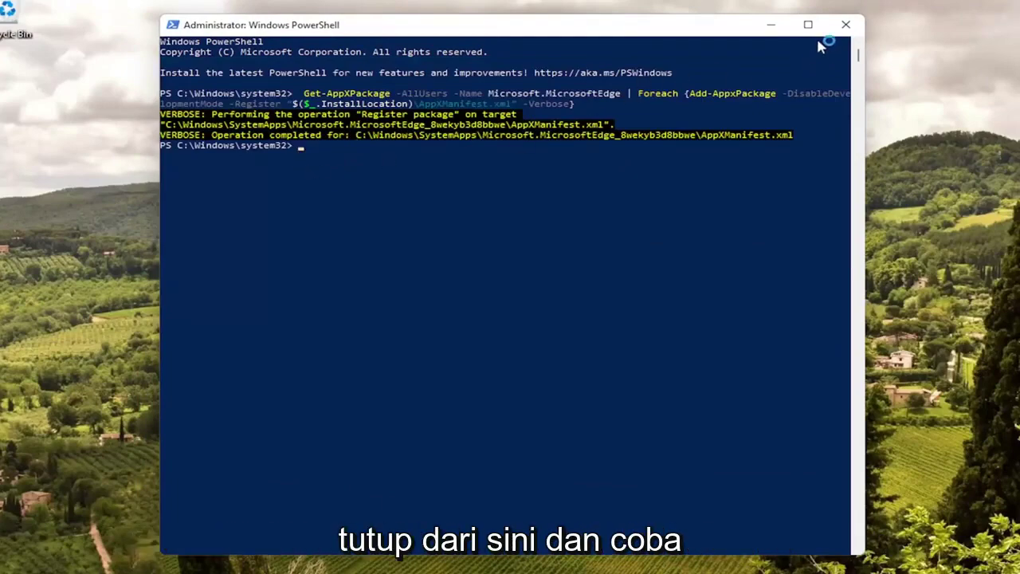
{"action": "left_click", "coordinate": [846, 25]}
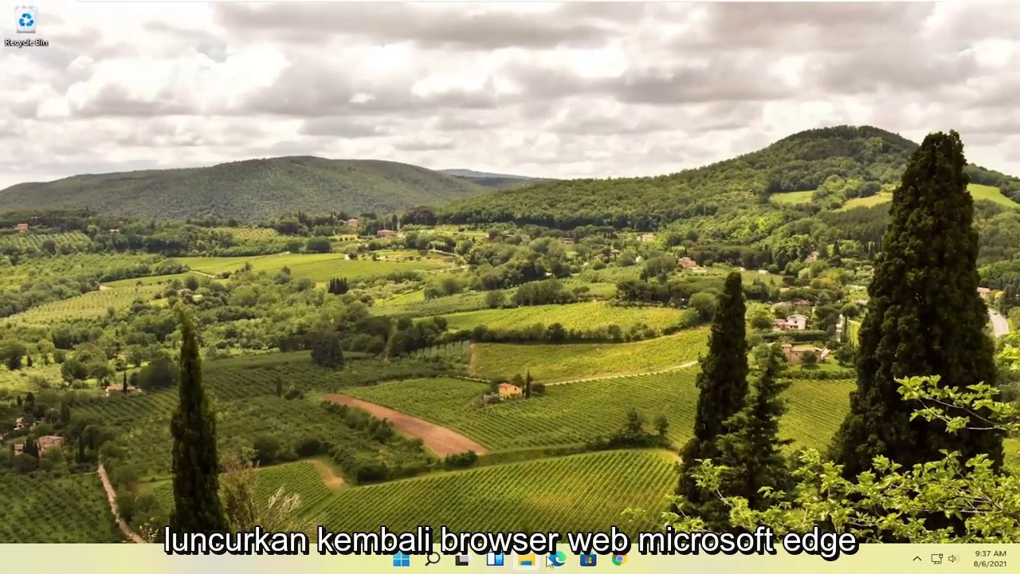
In Edge, use Settings > Reset settings to restore defaults, then close the browser.
{"action": "left_click", "coordinate": [551, 561]}
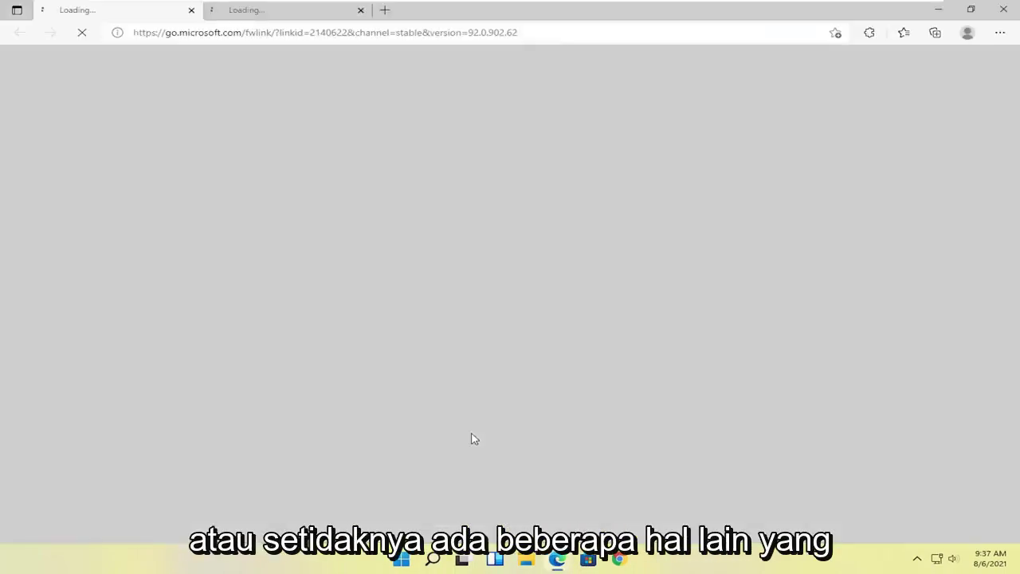
{"action": "left_click", "coordinate": [191, 9]}
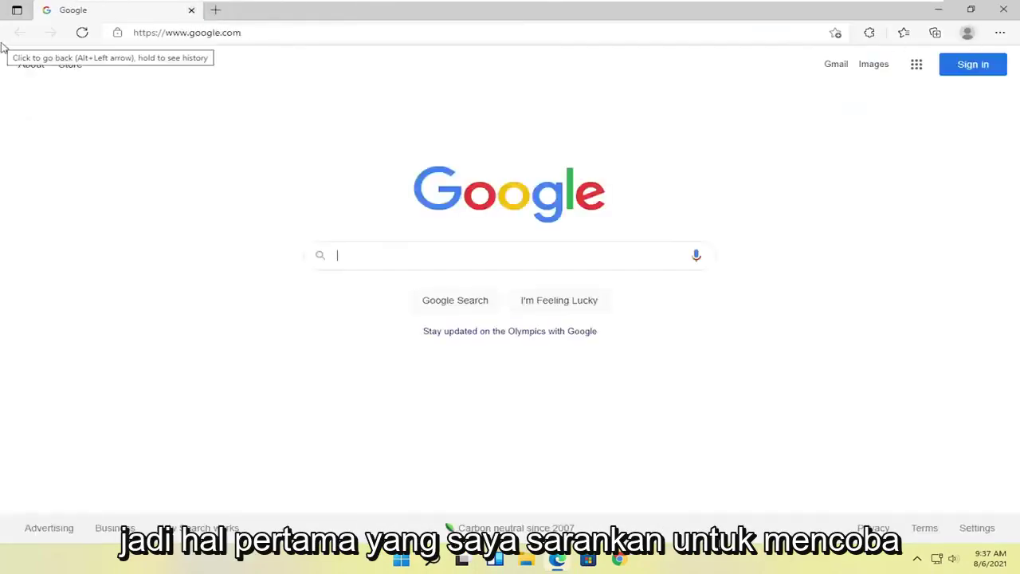
{"action": "left_click", "coordinate": [1001, 35]}
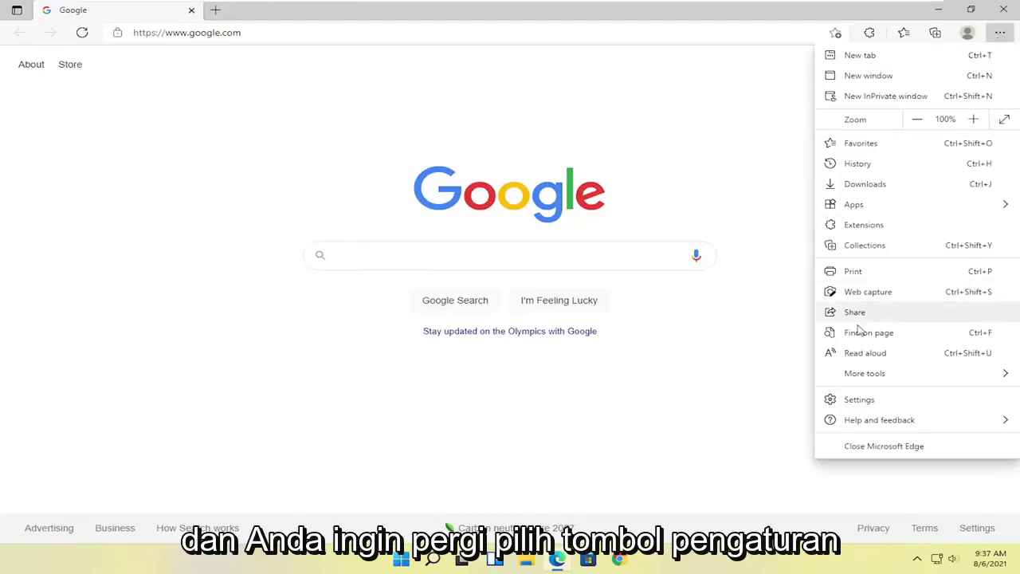
{"action": "left_click", "coordinate": [848, 407]}
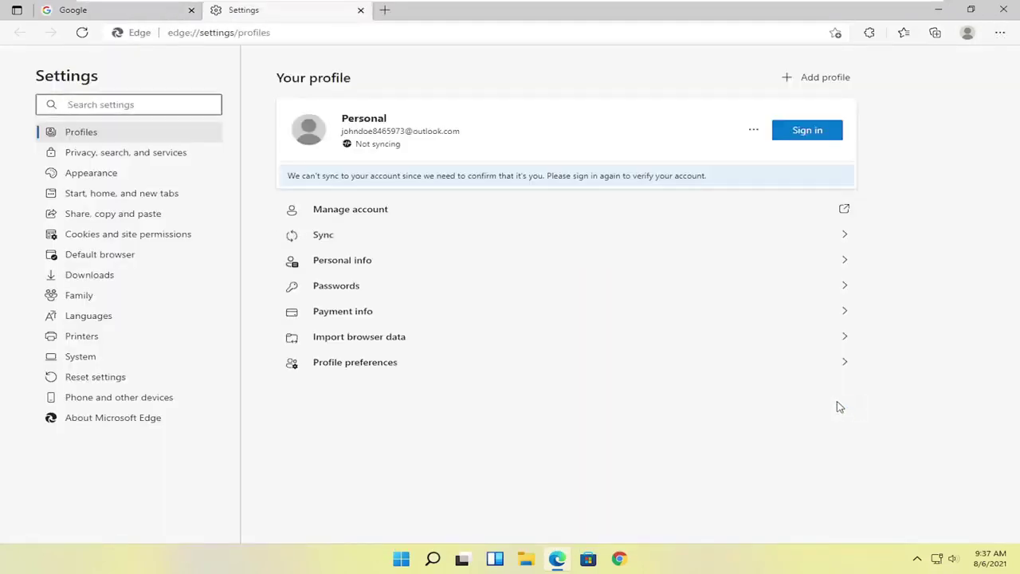
{"action": "left_click", "coordinate": [84, 379]}
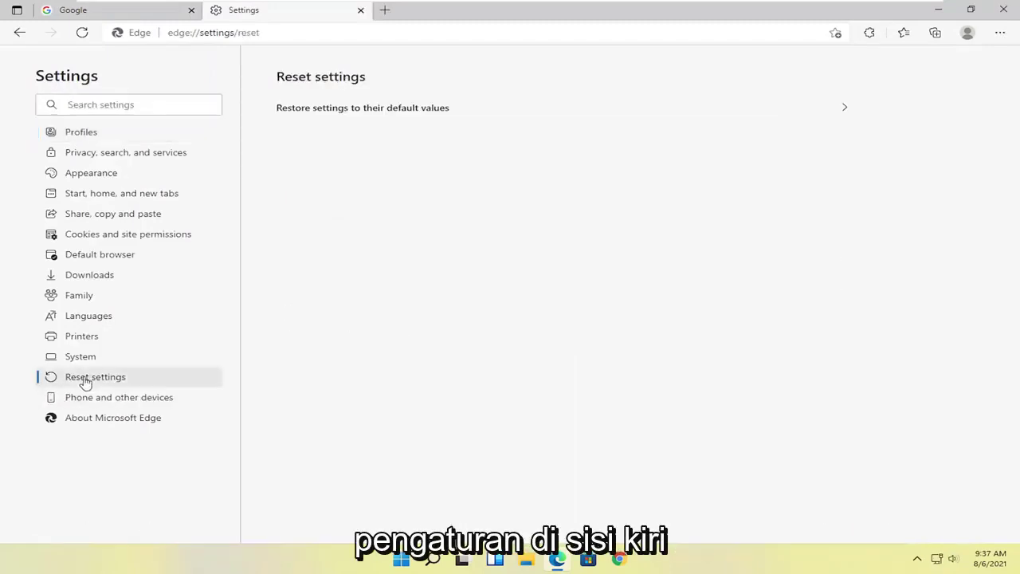
{"action": "left_click", "coordinate": [409, 111]}
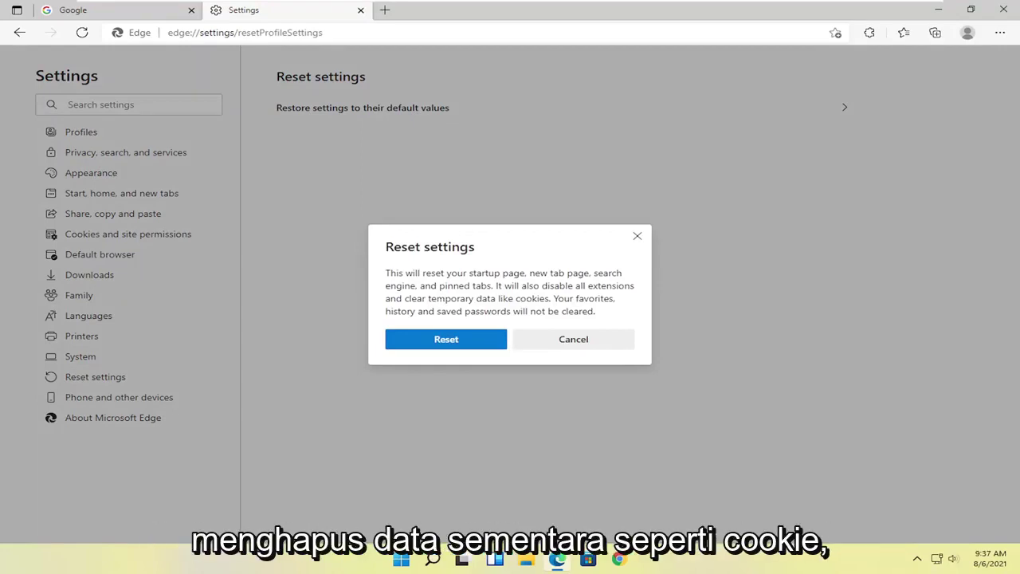
{"action": "left_click", "coordinate": [446, 341]}
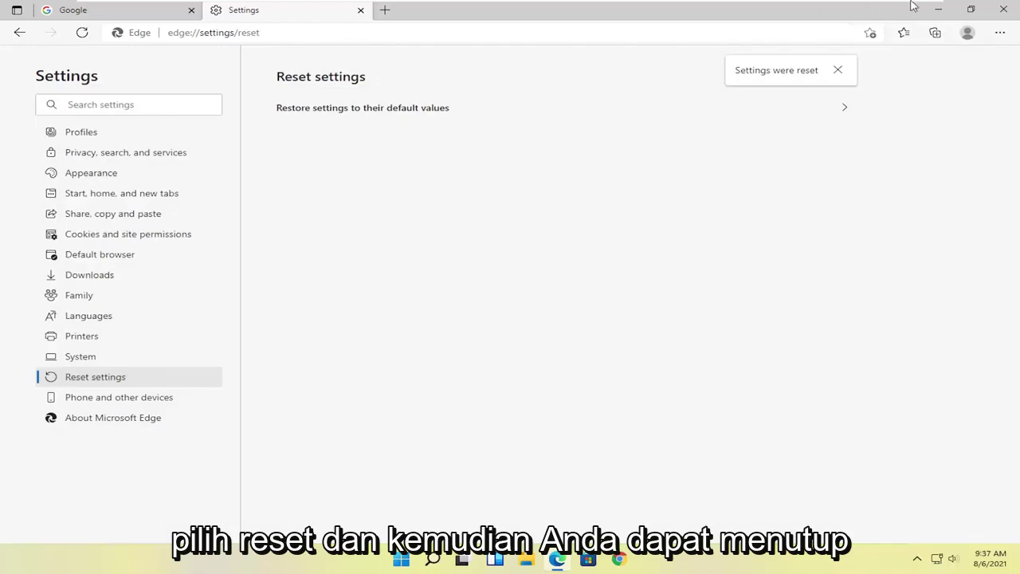
{"action": "left_click", "coordinate": [1008, 11]}
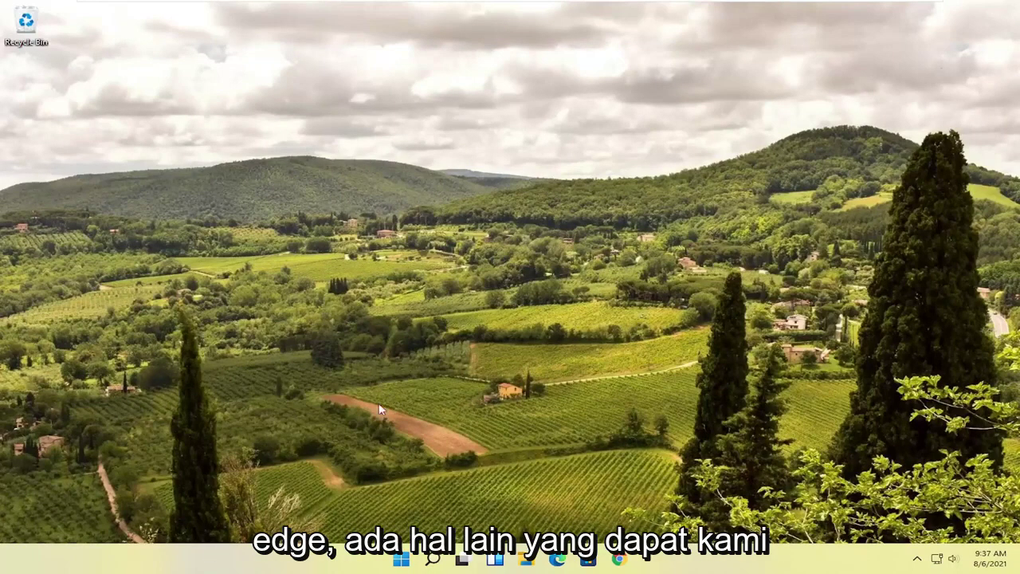
Search Windows for 'apps and fea' and open the Apps & features result.
{"action": "left_click", "coordinate": [430, 560]}
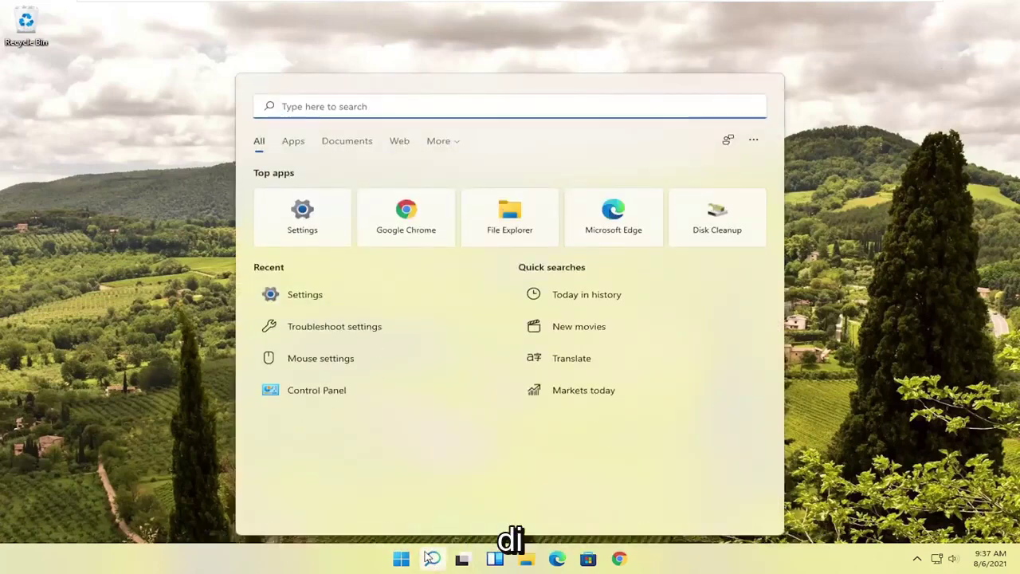
{"action": "type", "text": "apps"}
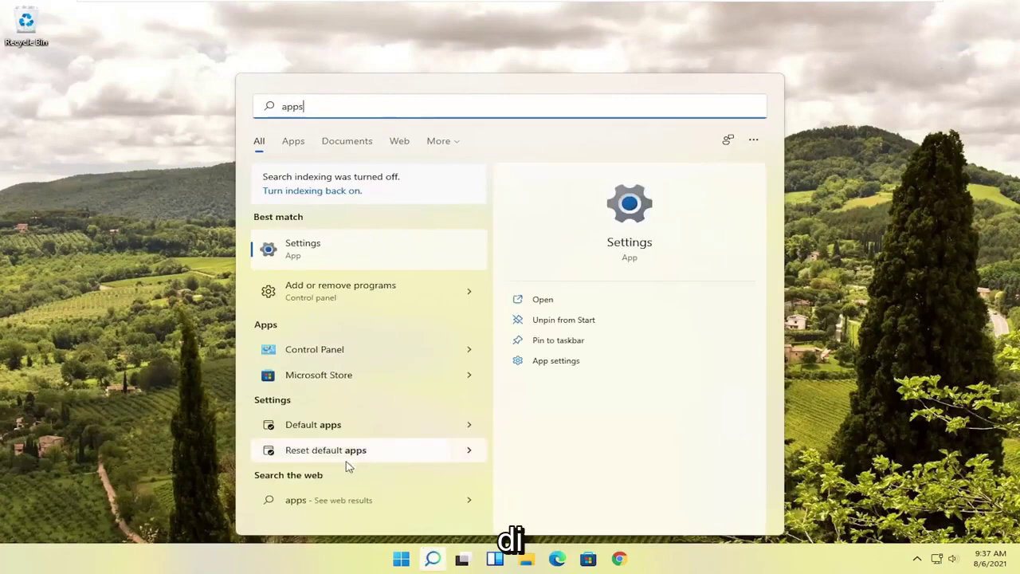
{"action": "type", "text": " and fea"}
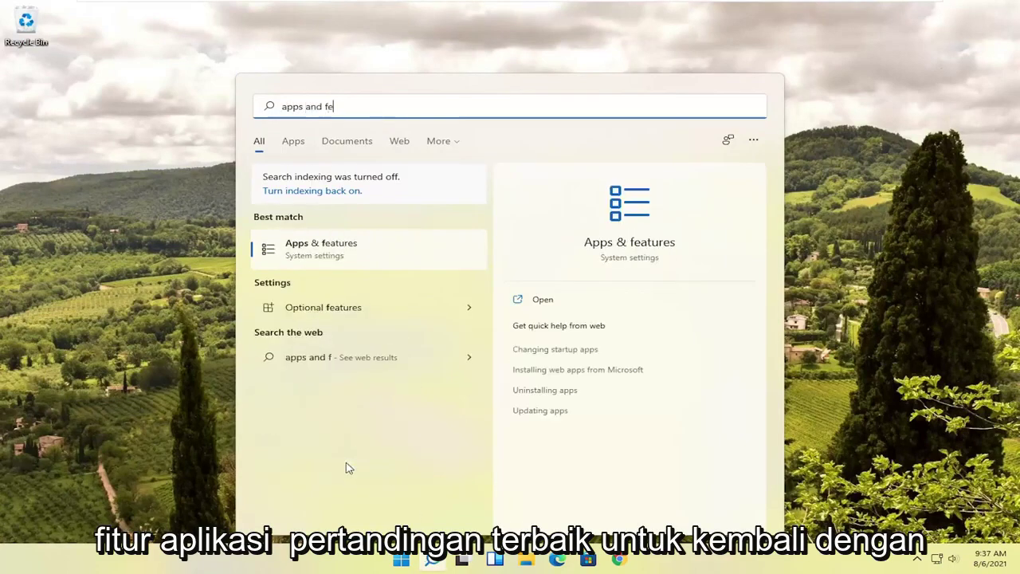
{"action": "left_click", "coordinate": [337, 252]}
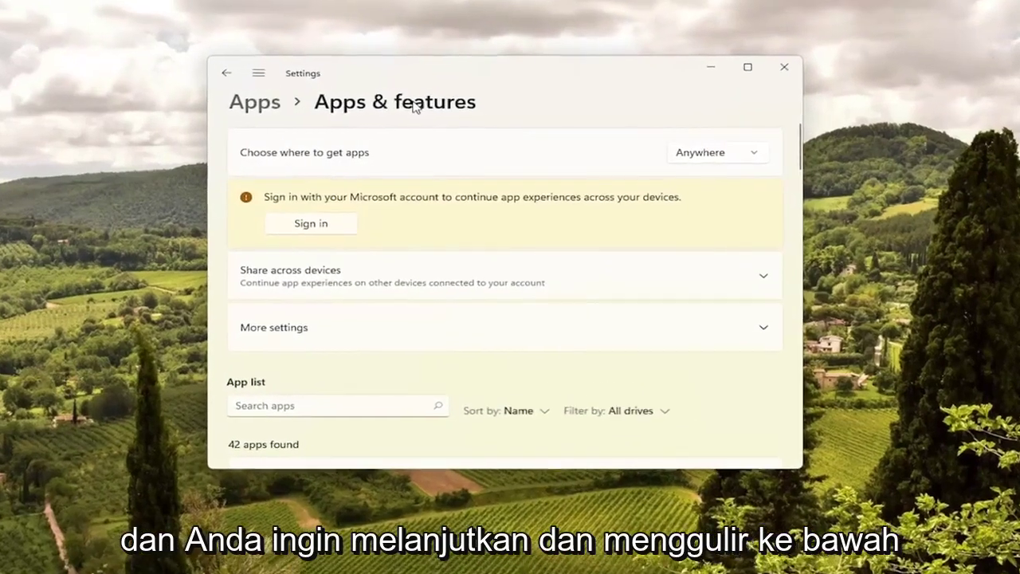
Filter the apps list for 'edge', choose Modify on Microsoft Edge, approve UAC, and run Repair.
{"action": "scroll", "coordinate": [380, 260], "scroll_direction": "down", "scroll_amount": 4}
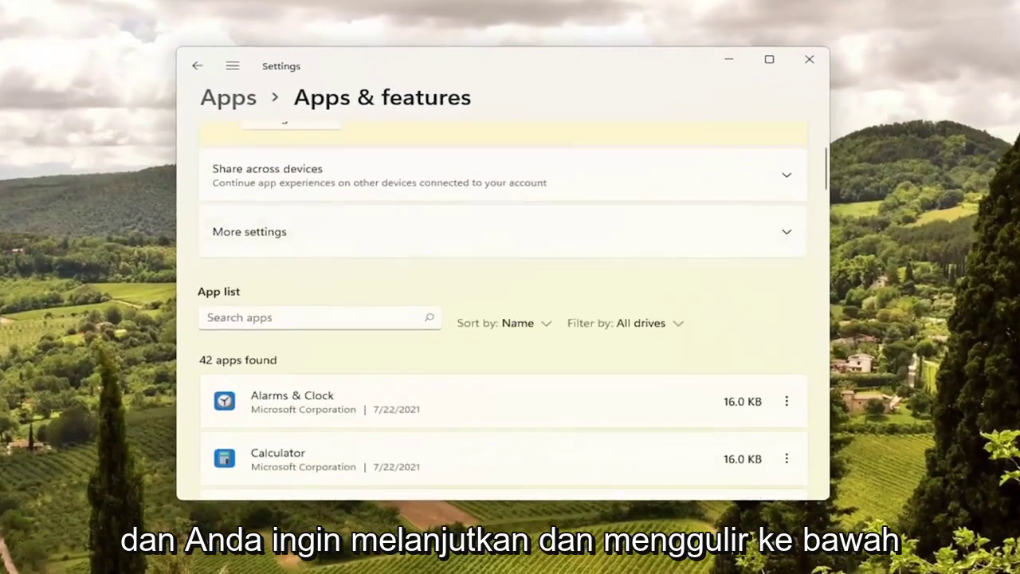
{"action": "left_click", "coordinate": [239, 280]}
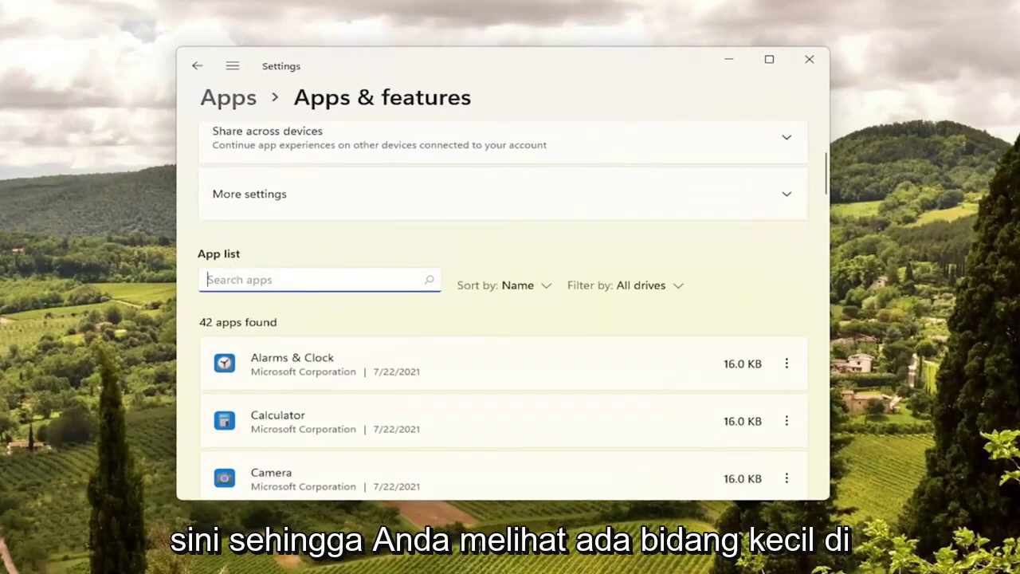
{"action": "type", "text": "edge"}
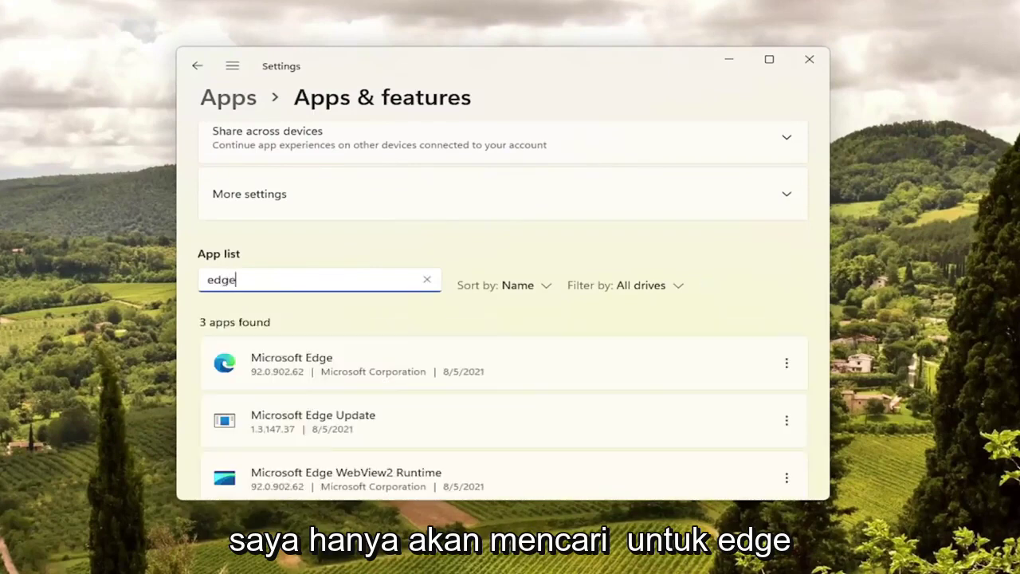
{"action": "scroll", "coordinate": [327, 305], "scroll_direction": "down", "scroll_amount": 1}
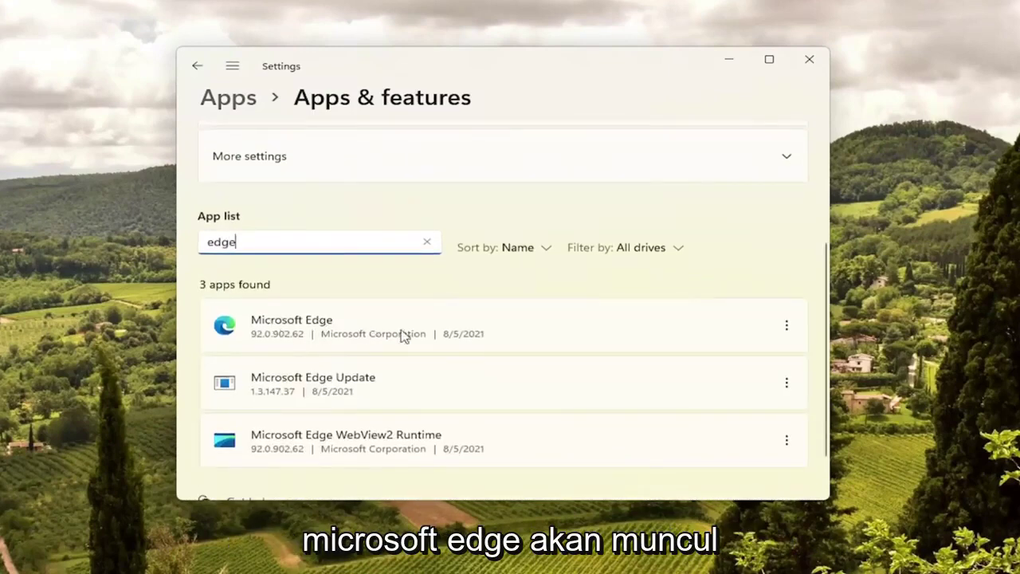
{"action": "left_click", "coordinate": [788, 328]}
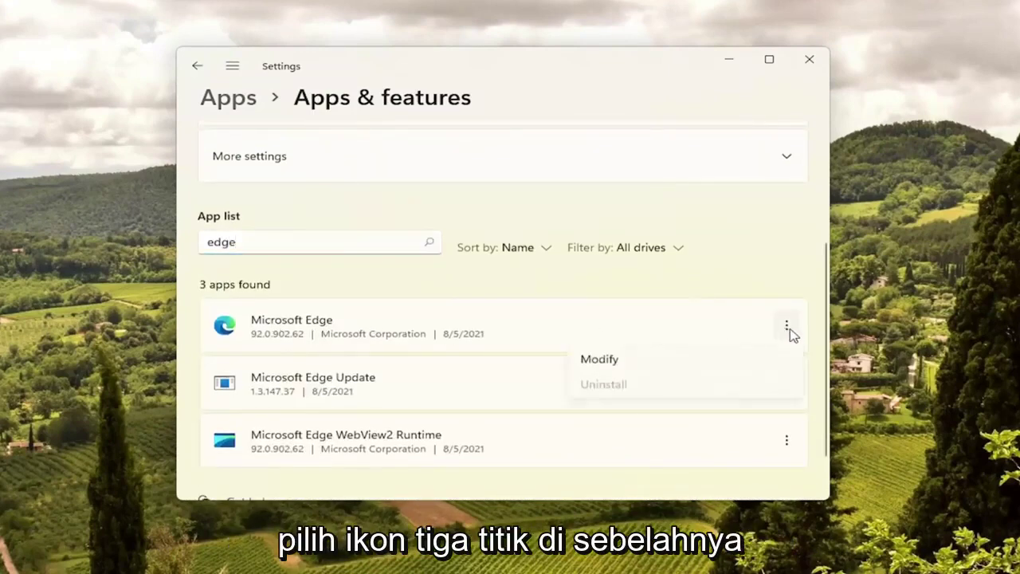
{"action": "left_click", "coordinate": [594, 360]}
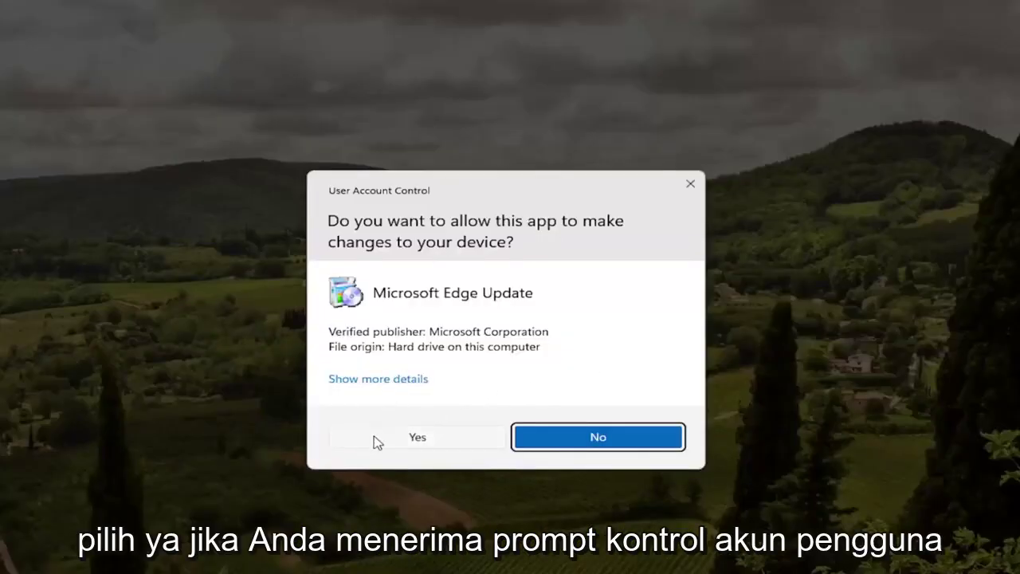
{"action": "left_click", "coordinate": [416, 438]}
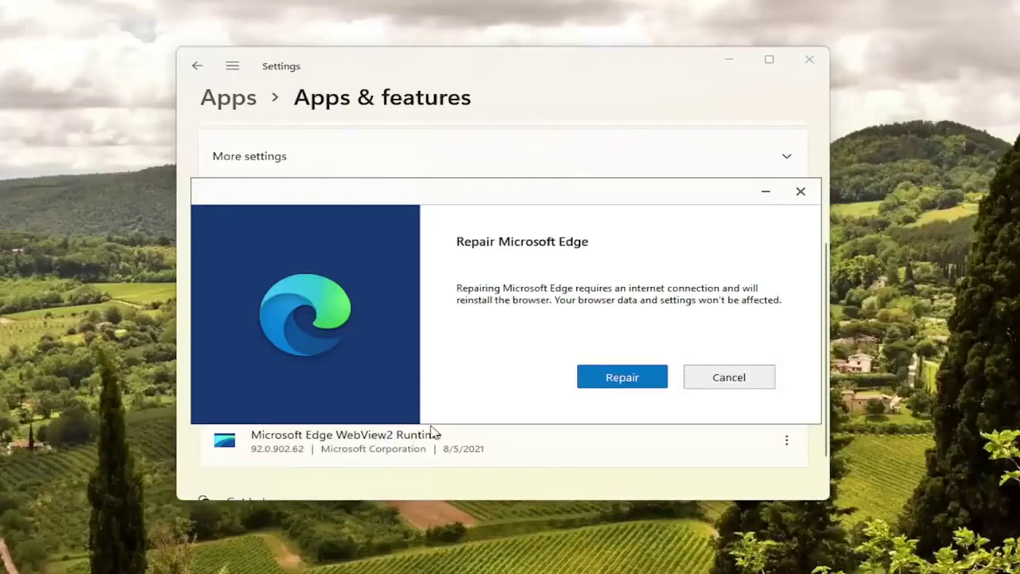
{"action": "left_click", "coordinate": [728, 59]}
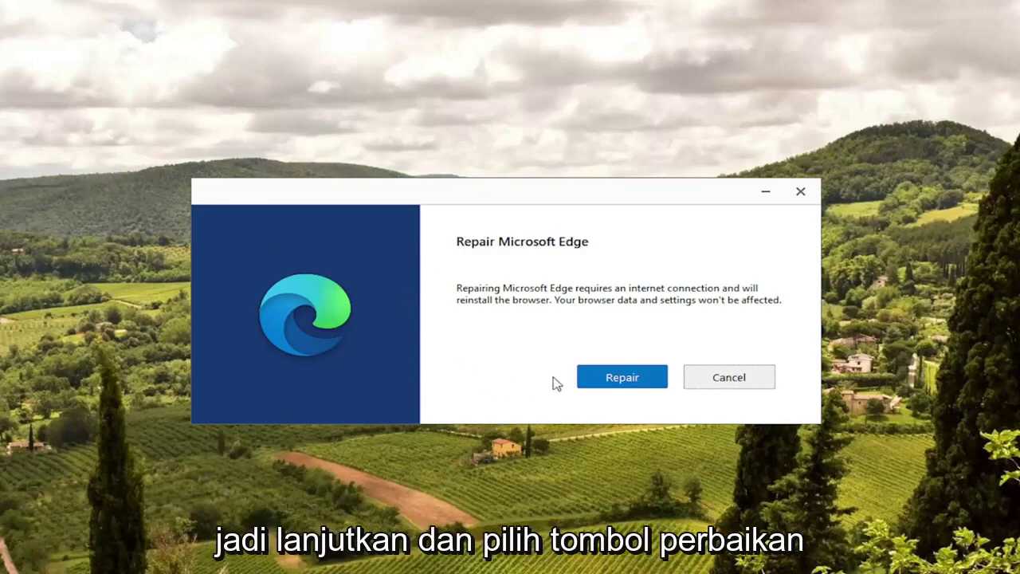
{"action": "left_click", "coordinate": [610, 382]}
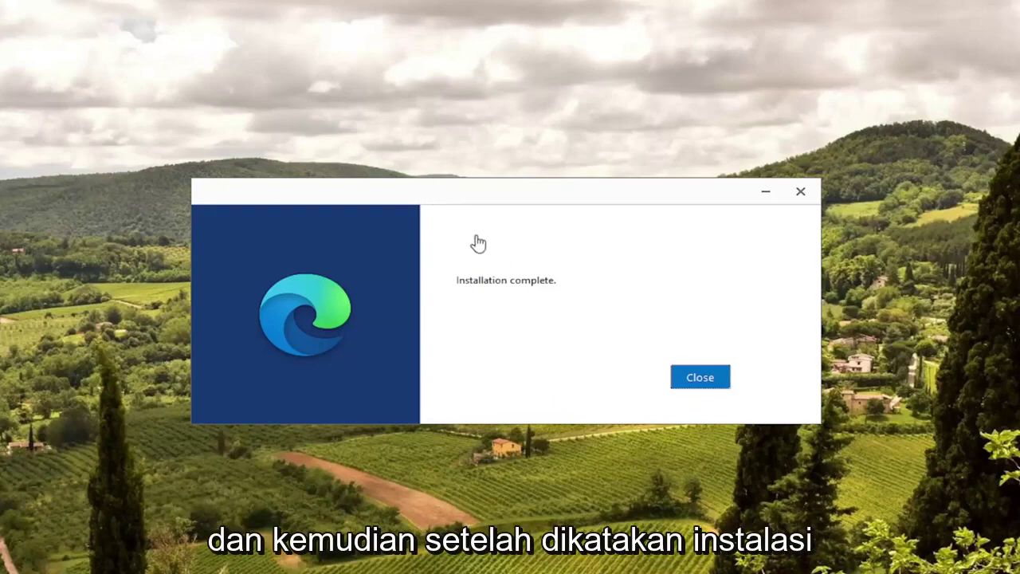
Close the Edge installer and choose Restart from the Start button's power menu.
{"action": "left_click", "coordinate": [698, 377]}
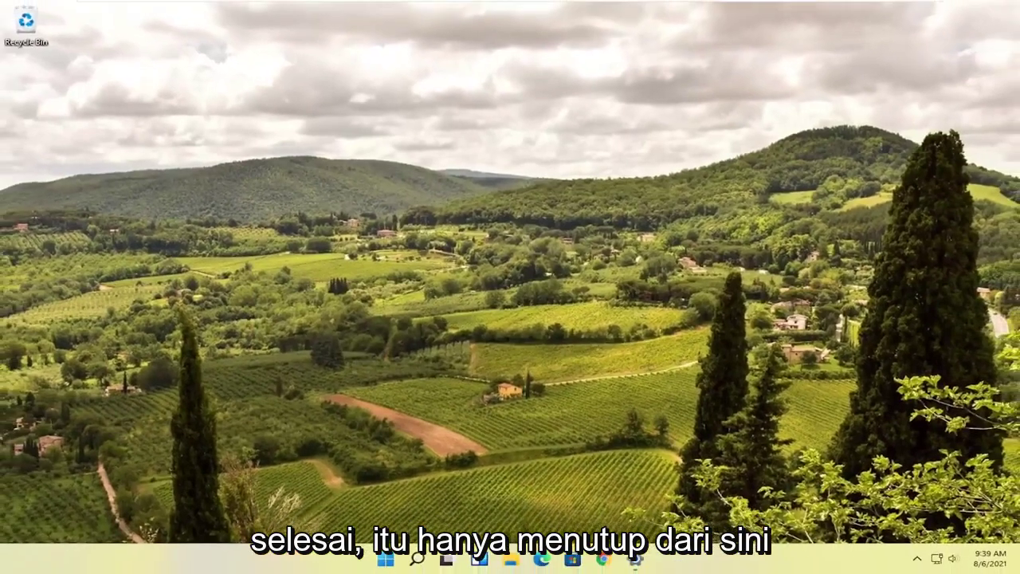
{"action": "right_click", "coordinate": [385, 559]}
{"action": "mouse_move", "coordinate": [391, 509]}
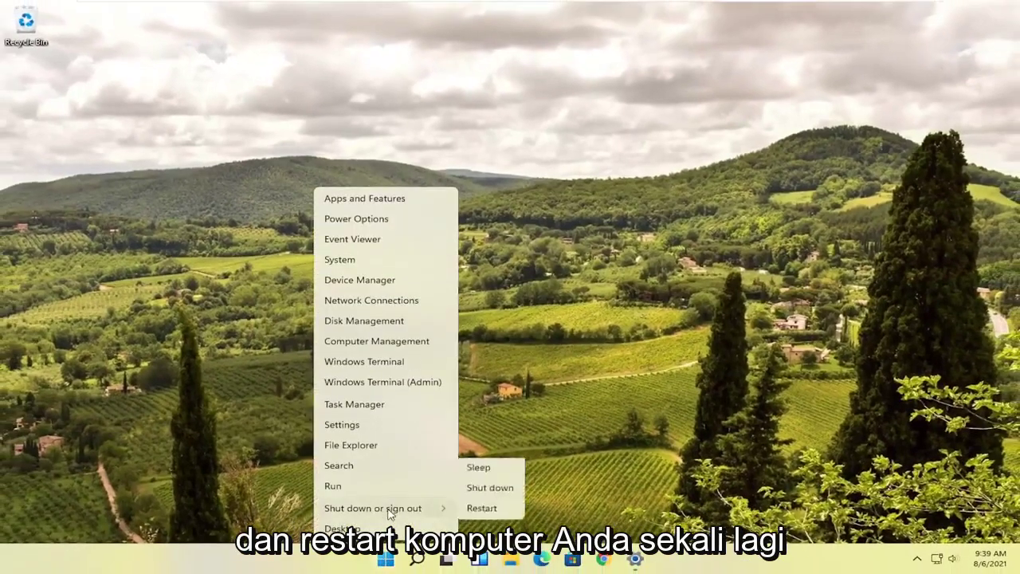
{"action": "left_click", "coordinate": [483, 530]}
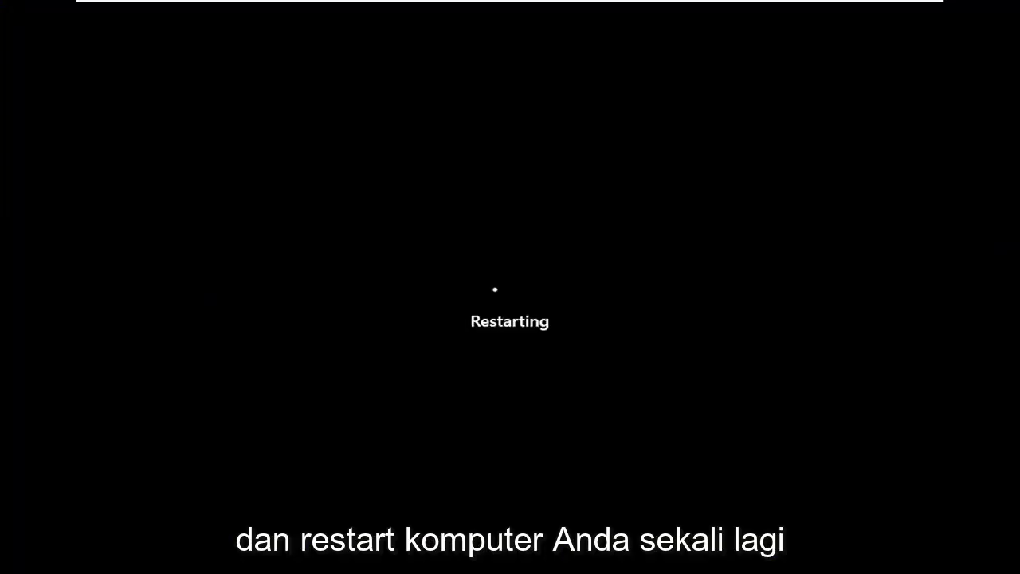